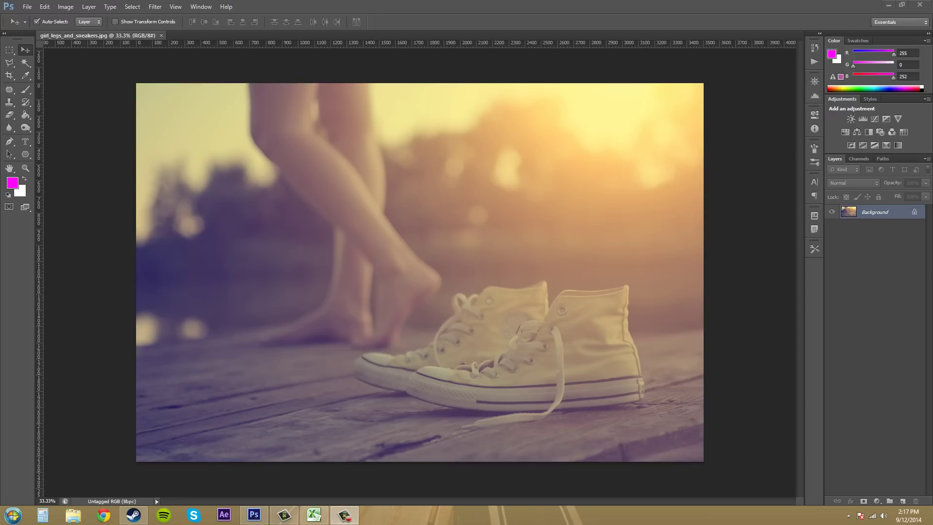
Step: Open Image > Adjustments > Levels for the sunset photo and reposition the Levels dialog
left_click(63, 9)
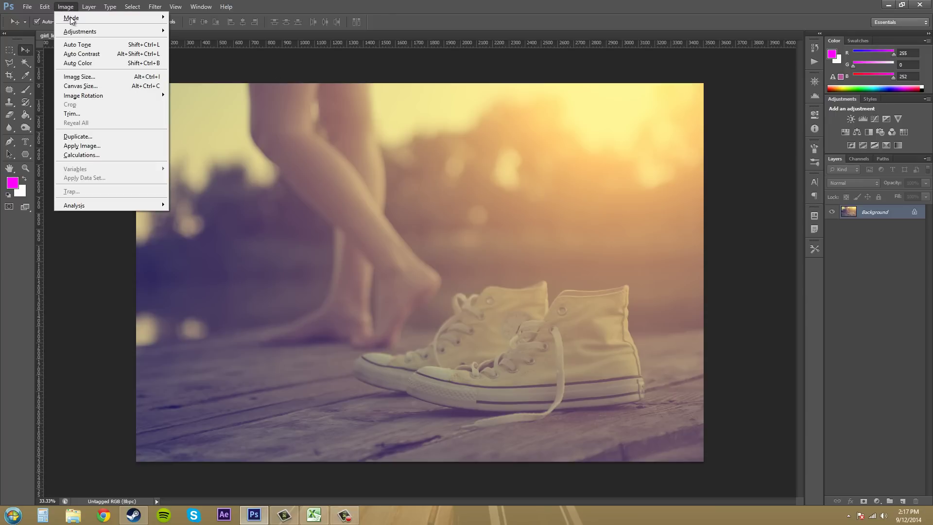
mouse_move(114, 34)
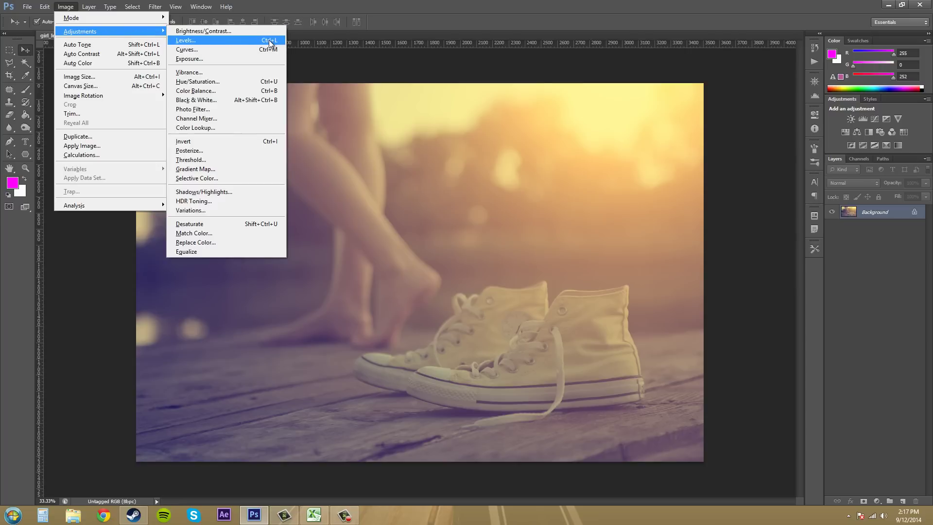
left_click(212, 41)
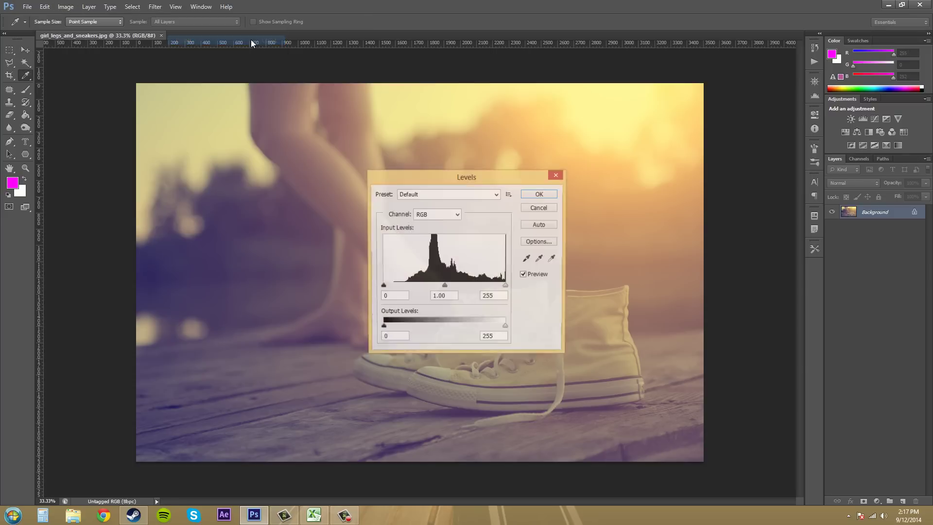
left_click_drag(469, 176, 663, 74)
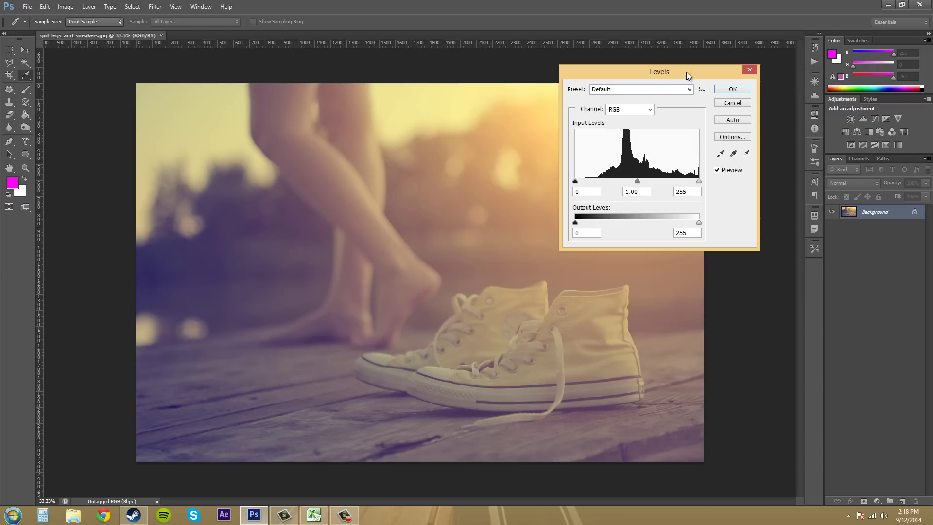
left_click_drag(687, 74, 529, 123)
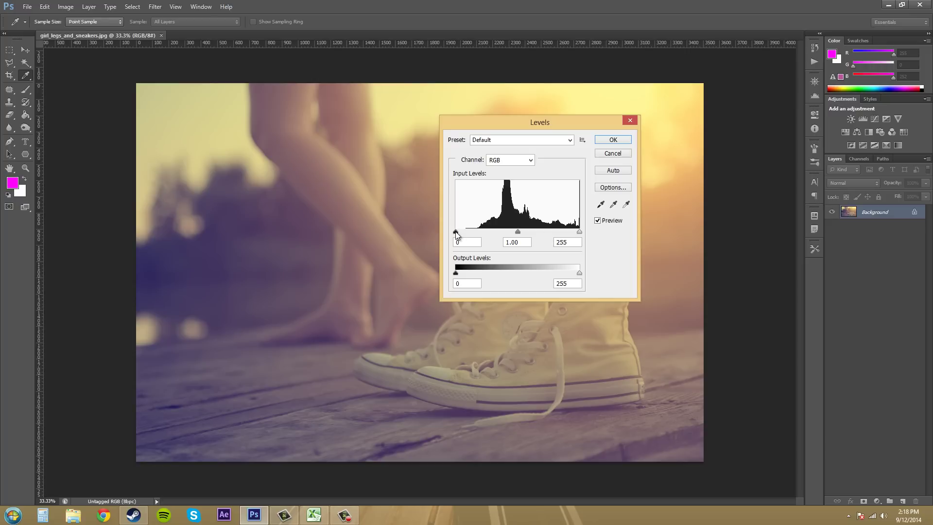
left_click_drag(456, 233, 416, 235)
left_click_drag(579, 232, 611, 247)
left_click_drag(515, 233, 541, 236)
type("1")
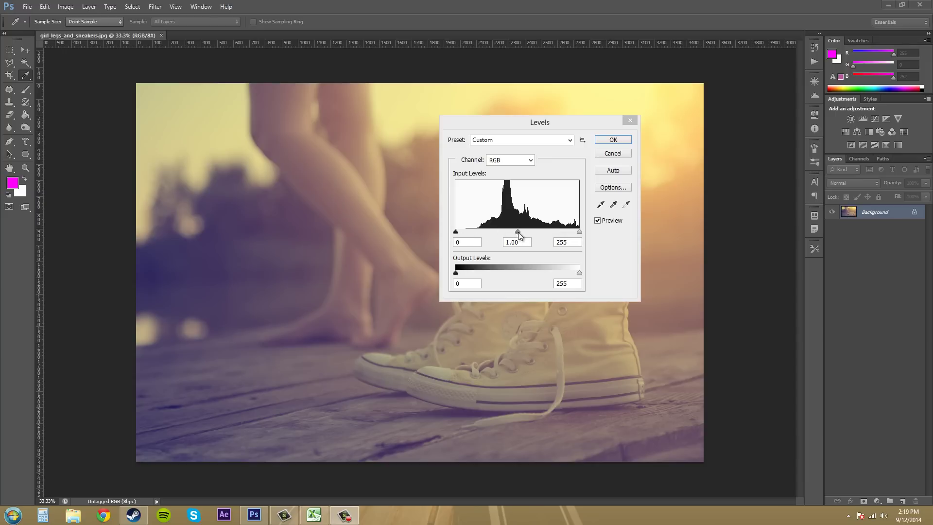
left_click(515, 235)
type("1.56")
left_click(509, 241)
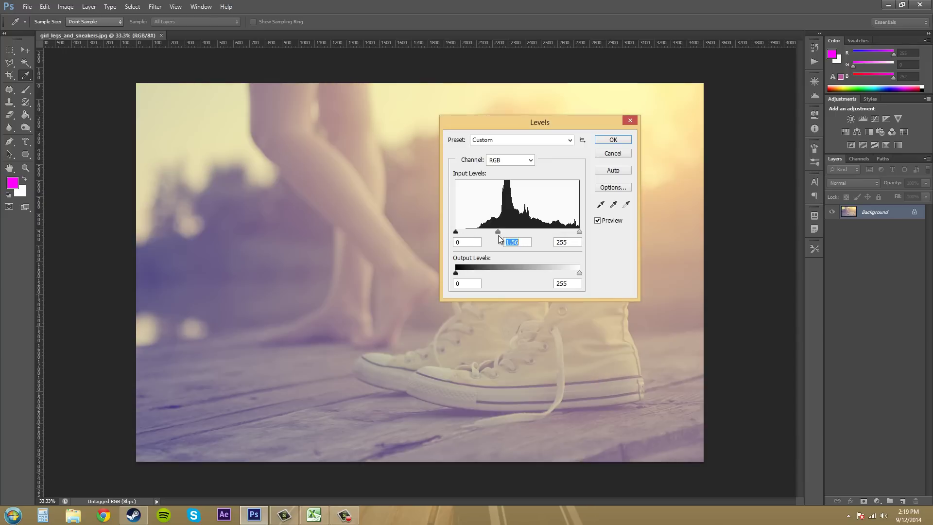
key("ctrl+z")
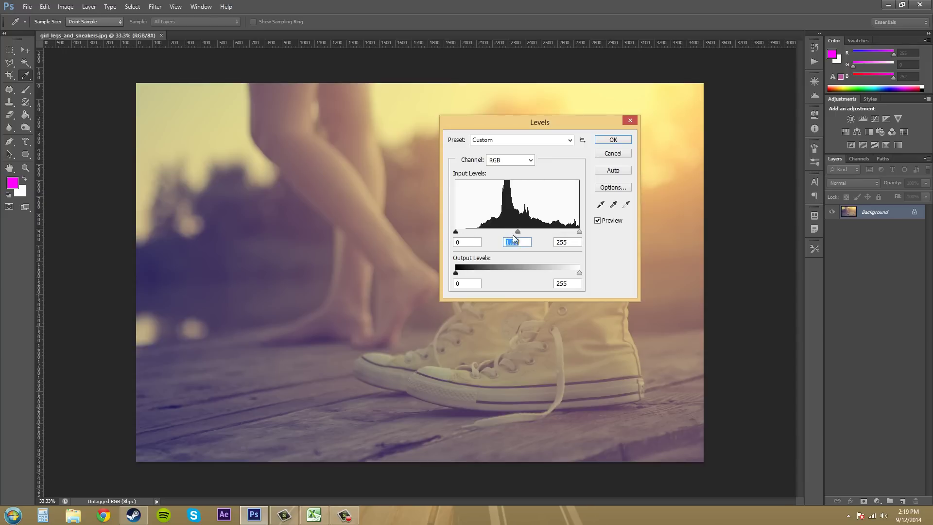
left_click(598, 222)
left_click(599, 221)
key("space")
left_click_drag(517, 232, 528, 233)
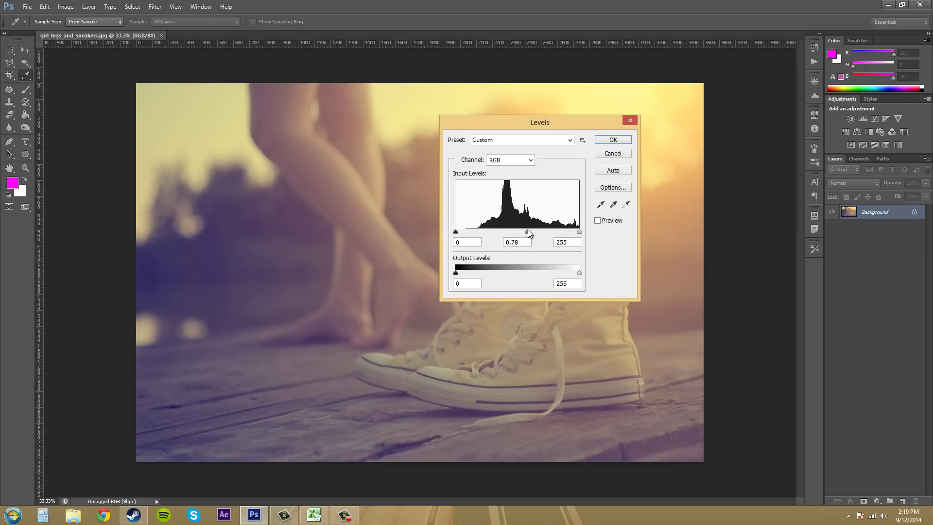
key("ctrl+z")
left_click(599, 221)
key("Tab")
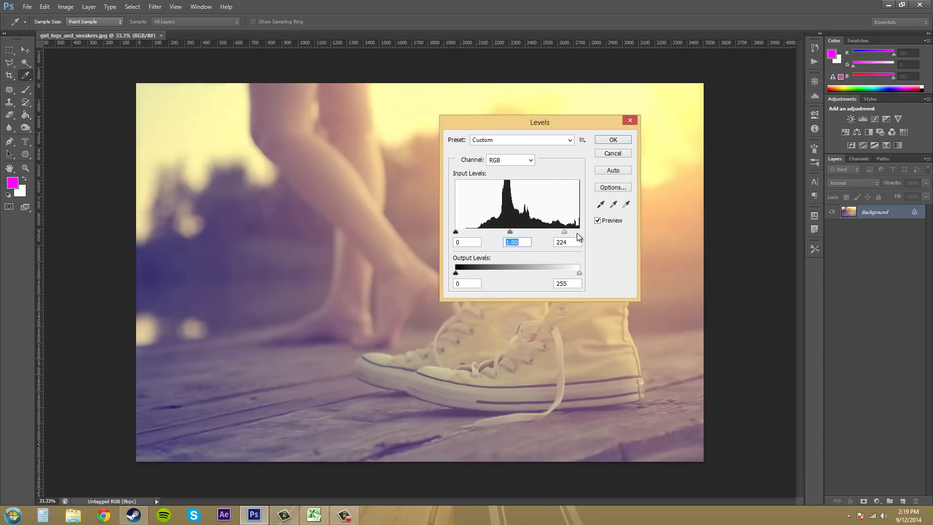
key("Tab")
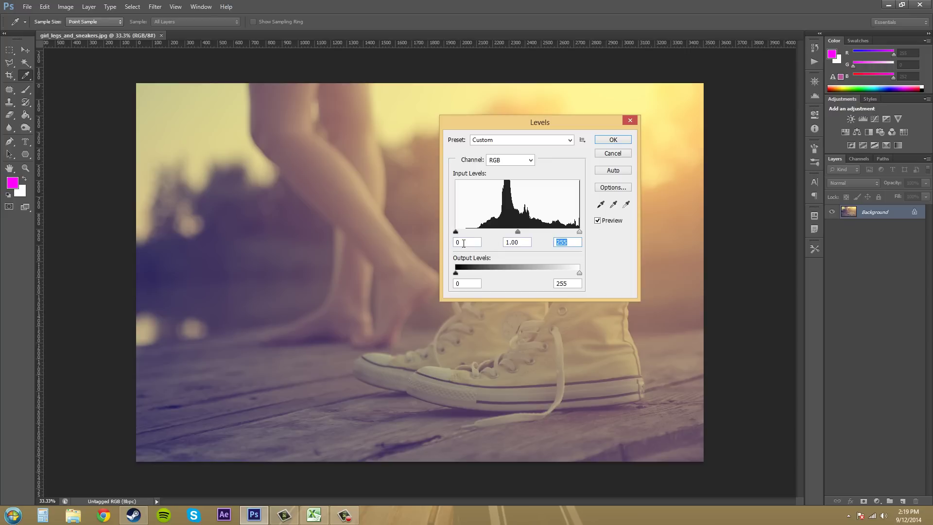
left_click(462, 244)
left_click_drag(461, 243, 445, 246)
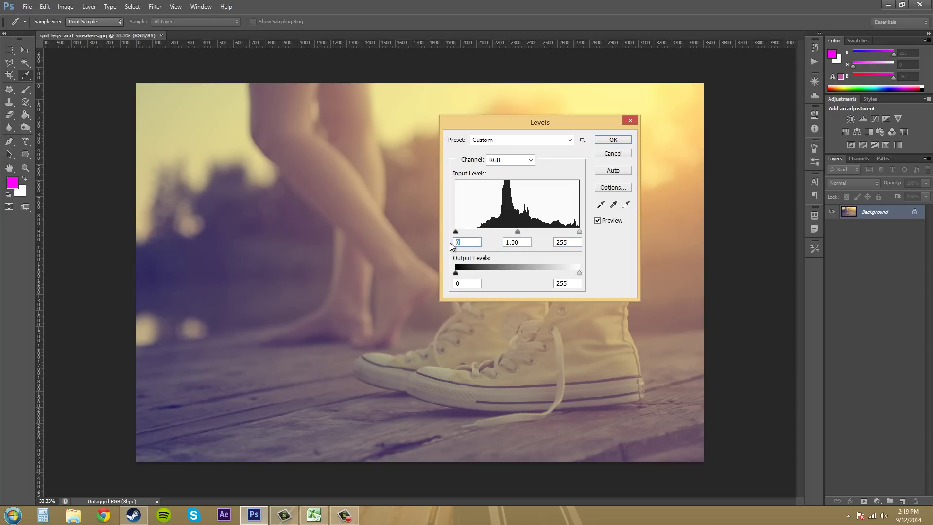
left_click(517, 243)
double_click(470, 244)
type("10")
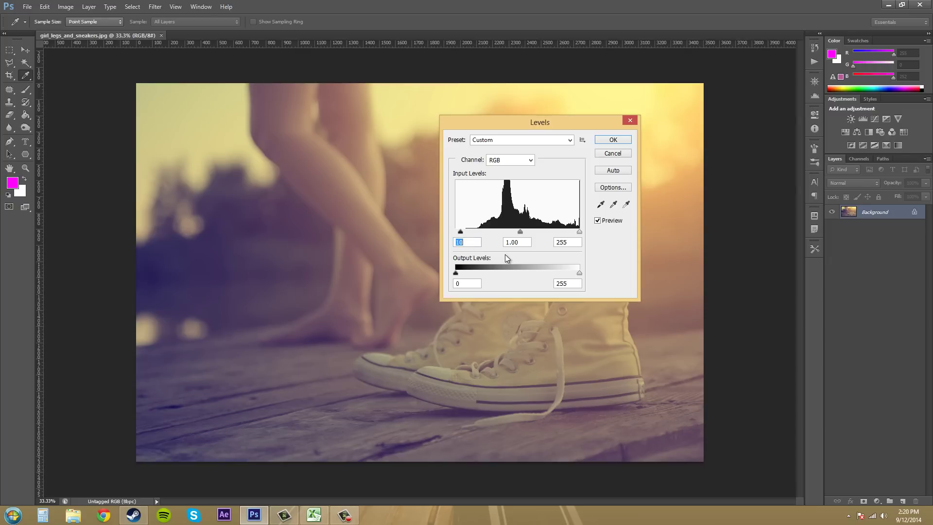
left_click(474, 240)
key("BackSpace")
key("BackSpace")
type("0")
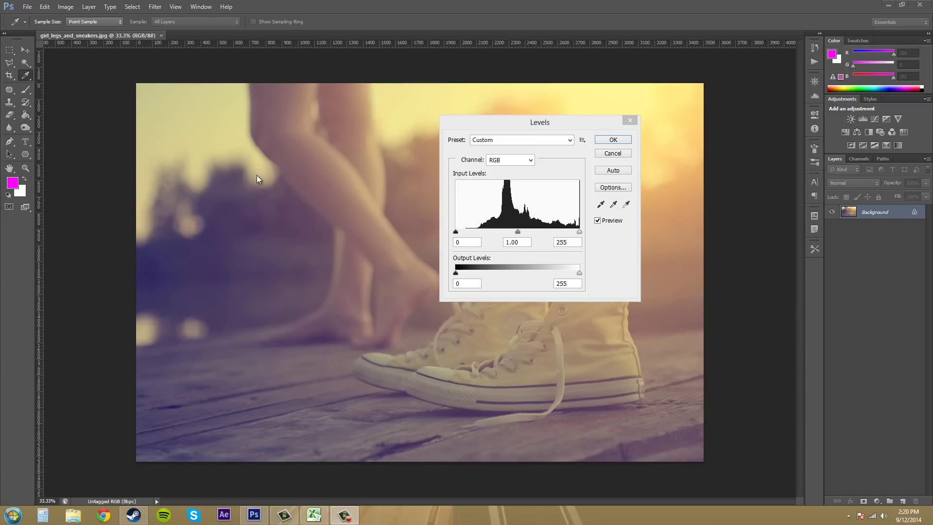
Step: Move Levels beside the photo, try the Auto correction, then undo it back to 0, 1.00, 255
left_click_drag(544, 124, 623, 163)
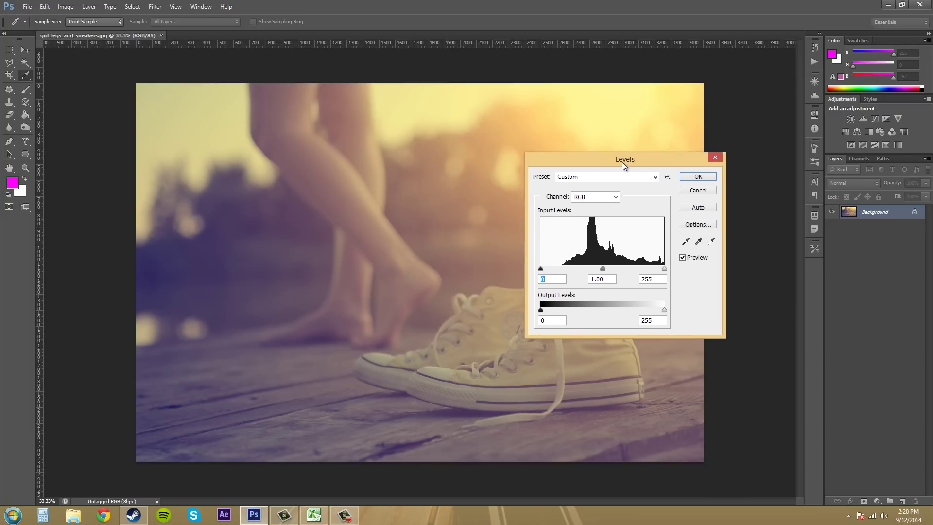
left_click(697, 209)
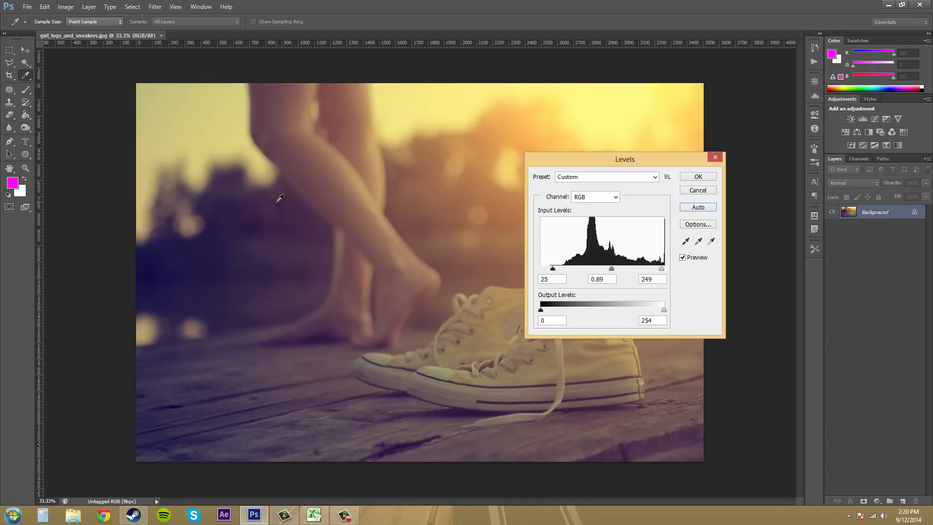
key("ctrl+z")
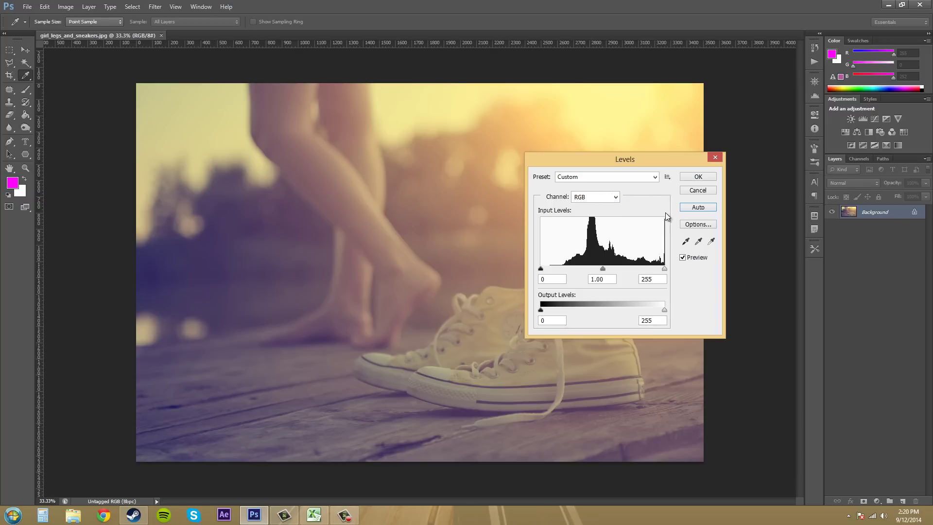
Step: Open Auto Color Correction Options and compare the algorithms, settling on Enhance Per Channel Contrast
left_click(696, 226)
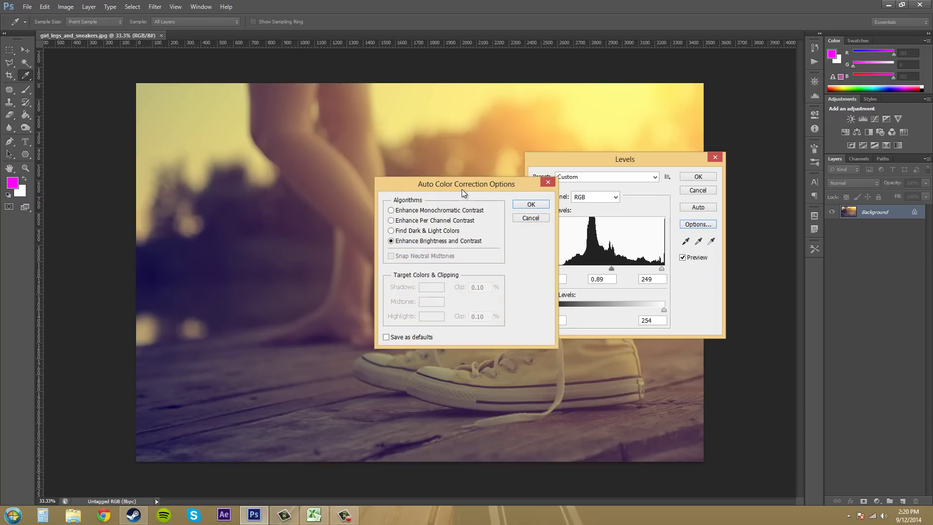
left_click_drag(461, 189, 419, 181)
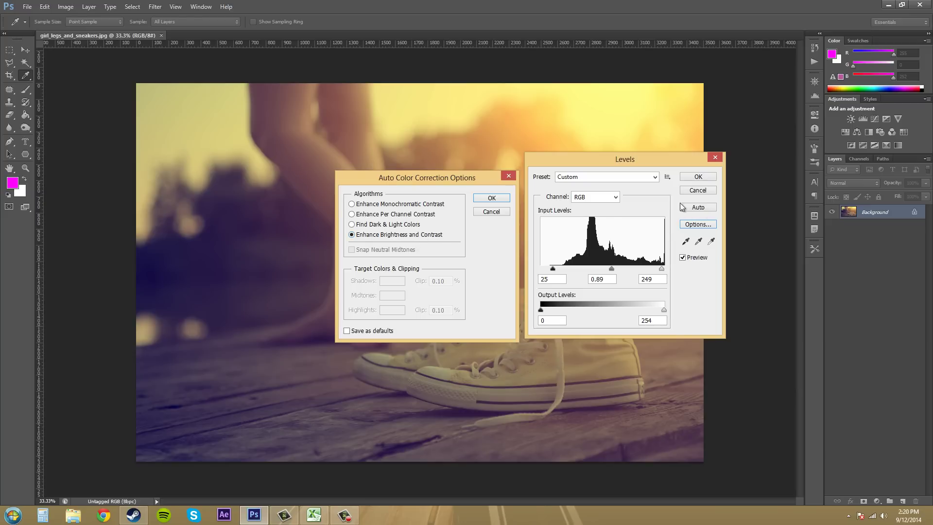
left_click(351, 225)
left_click(351, 215)
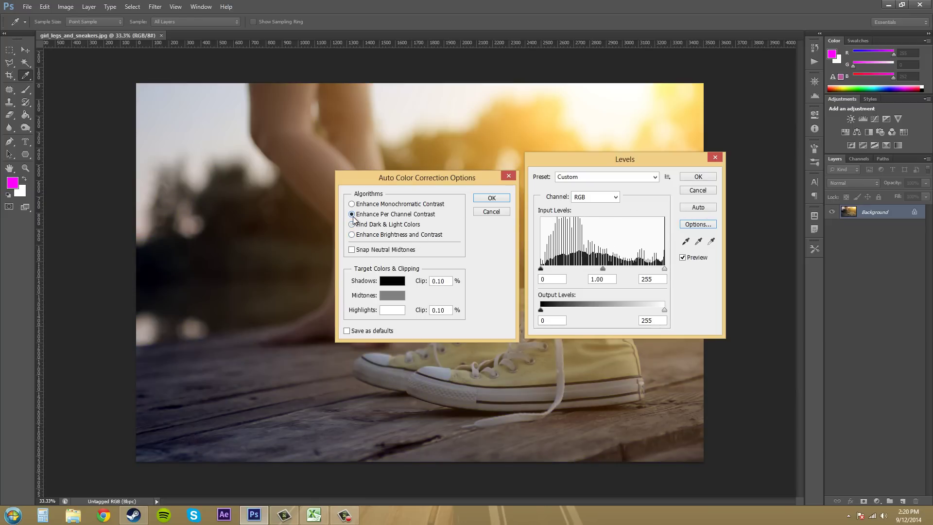
left_click(352, 204)
left_click(351, 214)
left_click(352, 225)
left_click(352, 235)
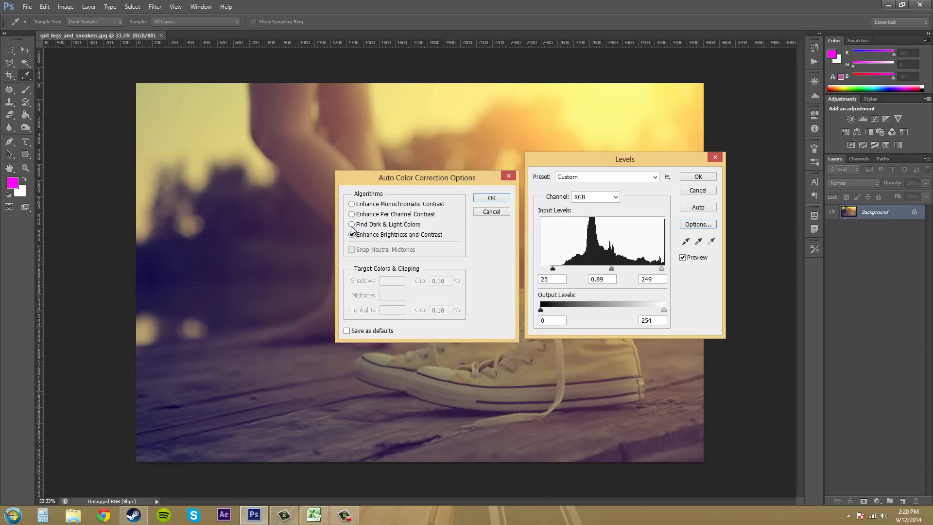
left_click(352, 225)
left_click(351, 214)
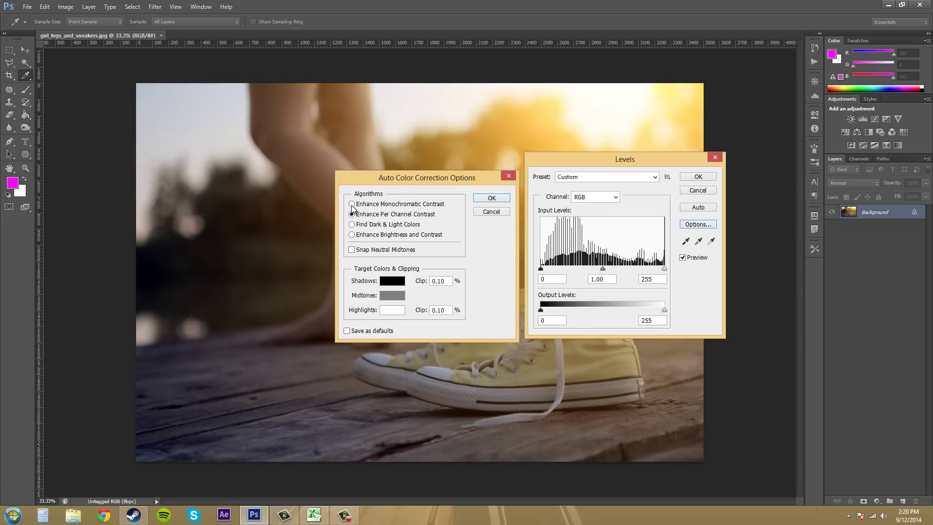
left_click(352, 234)
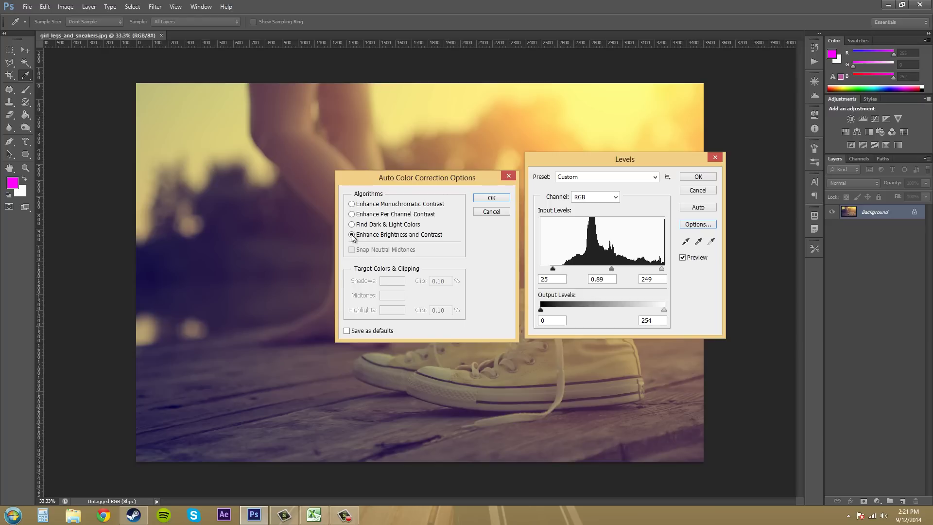
left_click(351, 214)
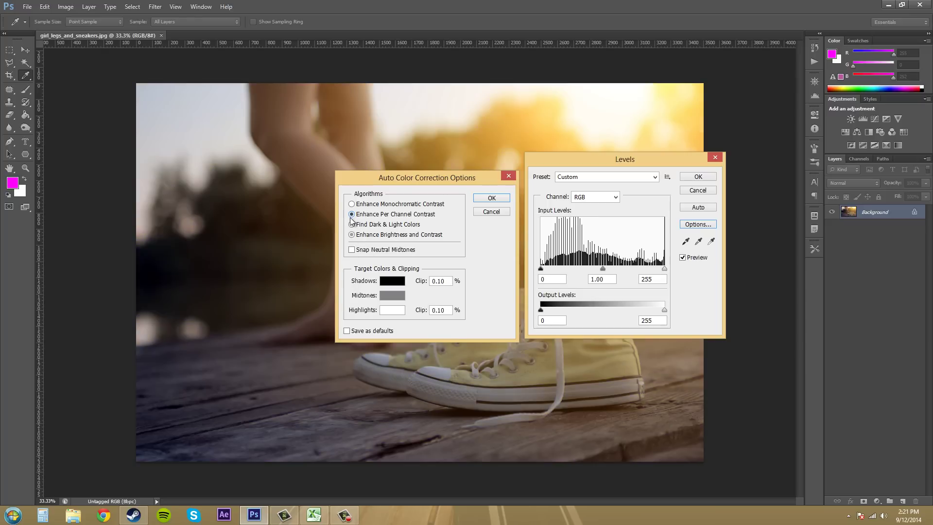
Step: Toggle Snap Neutral Midtones a few times, leaving it turned off
left_click(353, 251)
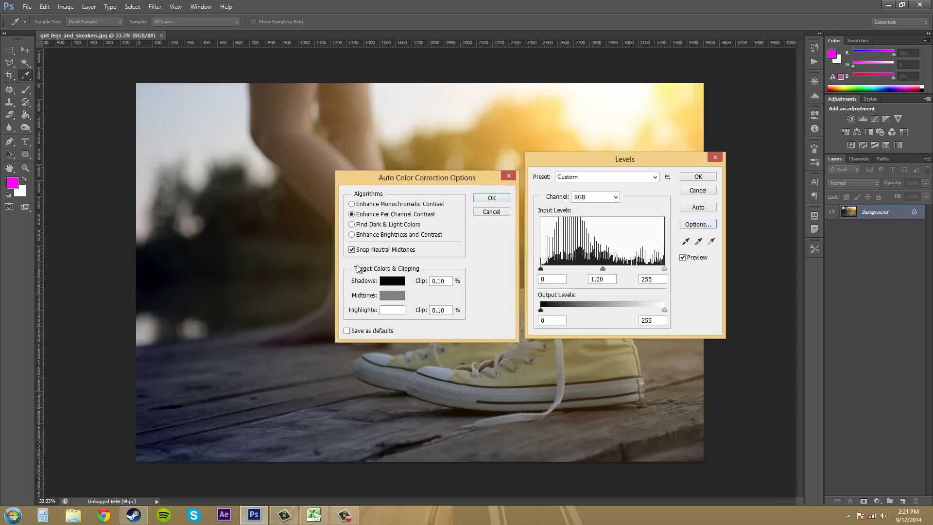
left_click(352, 249)
left_click(352, 249)
left_click(352, 249)
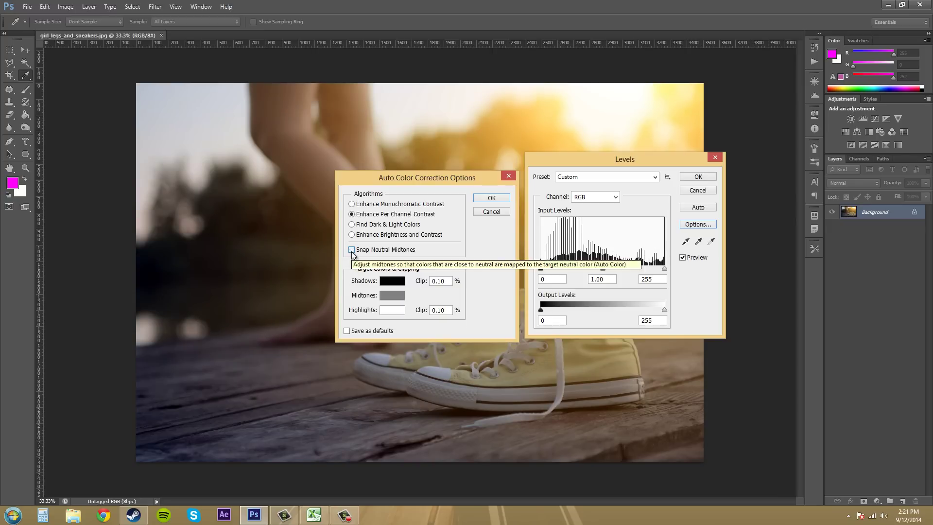
Step: Try a lighter 3b3b3b shadow target colour, then cancel to keep black shadows
key("Tab")
left_click(393, 282)
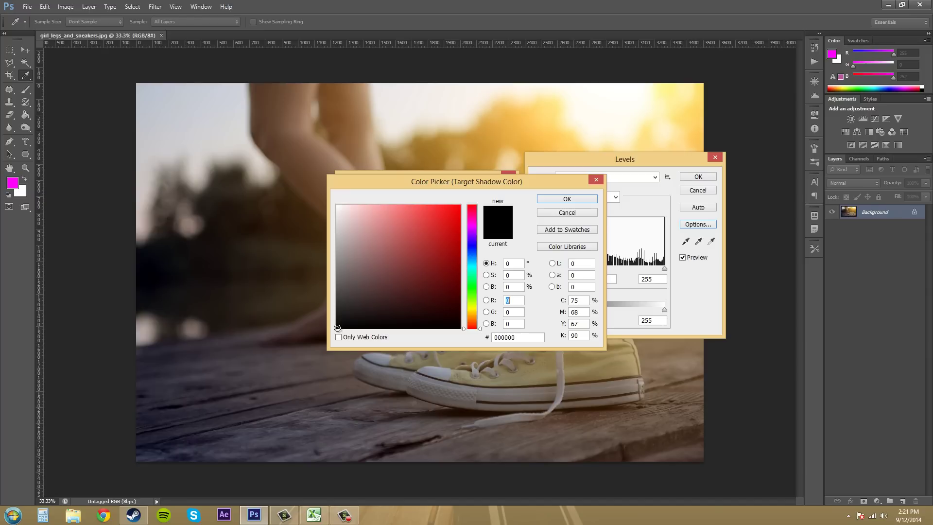
left_click_drag(337, 327, 330, 302)
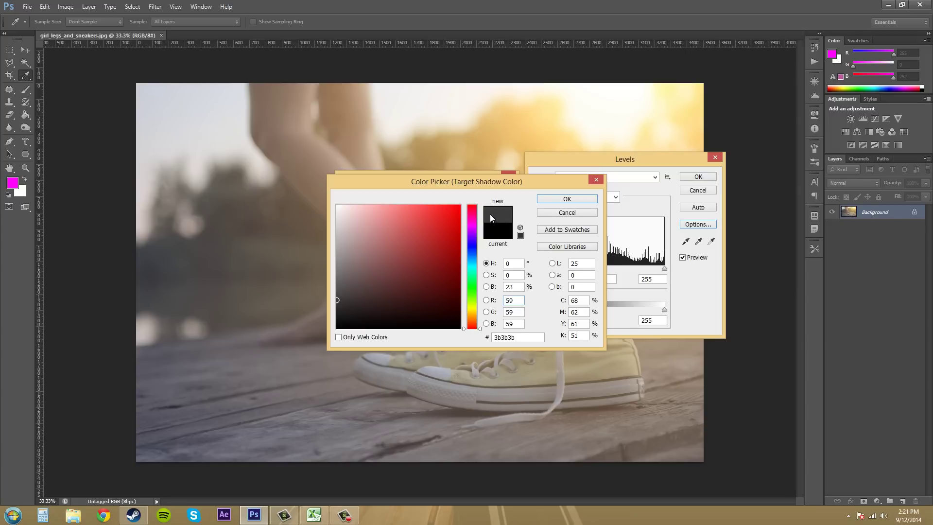
left_click(566, 213)
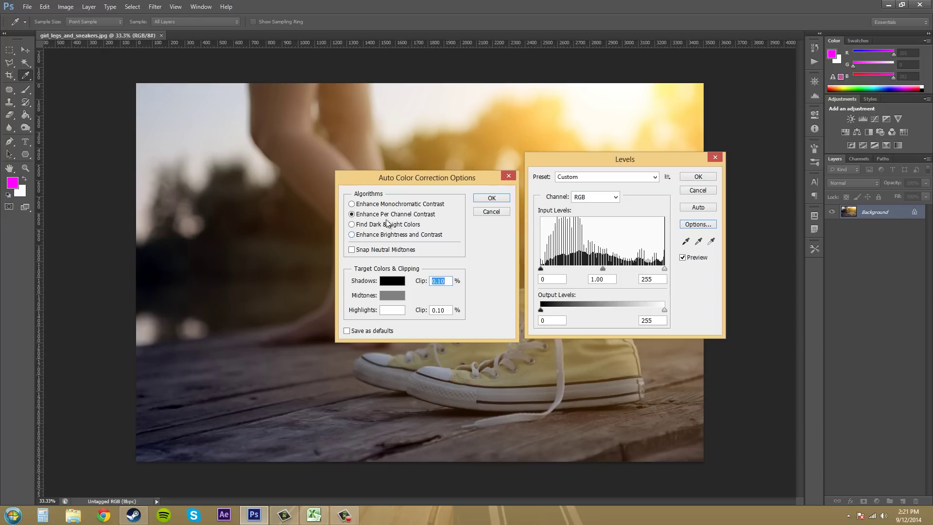
Step: Accept auto correction with Enhance Brightness and Contrast, then return the black input point to 0
left_click(352, 234)
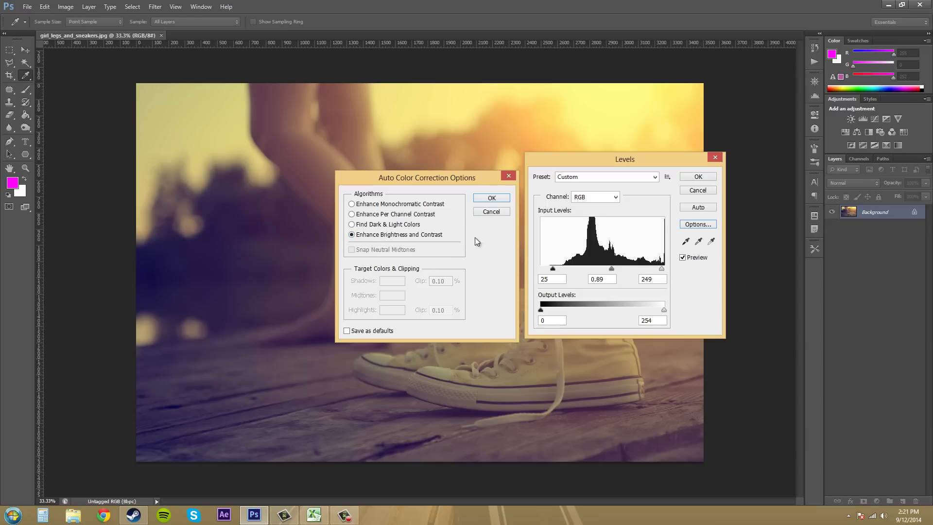
left_click(493, 197)
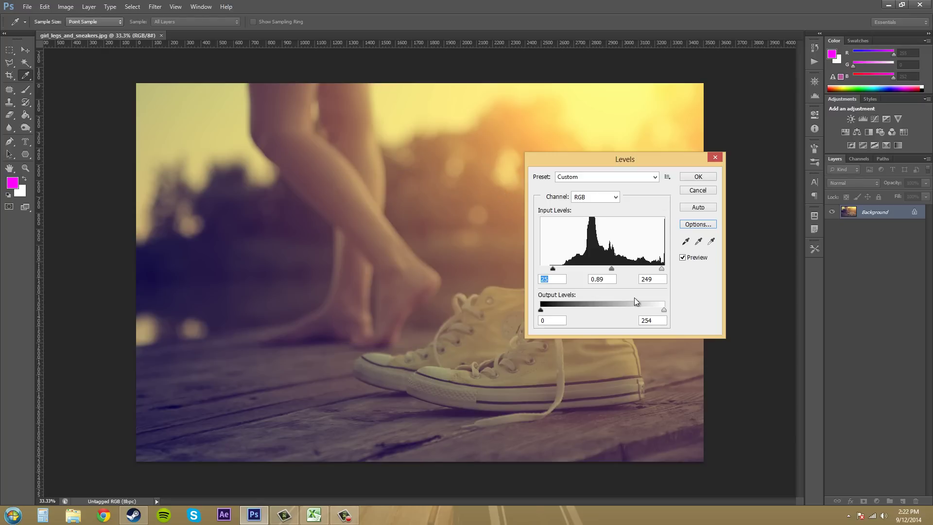
left_click_drag(552, 269, 554, 269)
left_click_drag(554, 269, 513, 267)
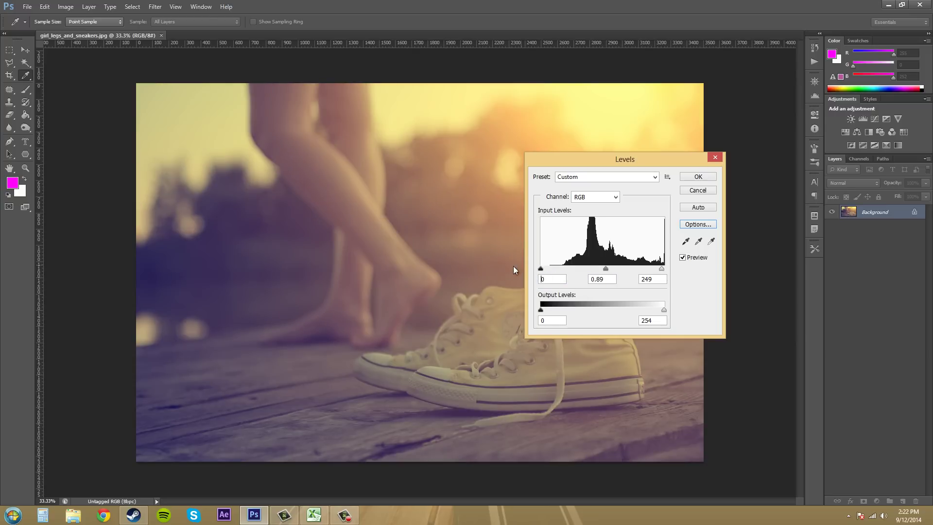
Step: Enter 1 as the gamma and 255 as the white input level
left_click(607, 279)
double_click(606, 279)
type("1")
double_click(661, 280)
type("255")
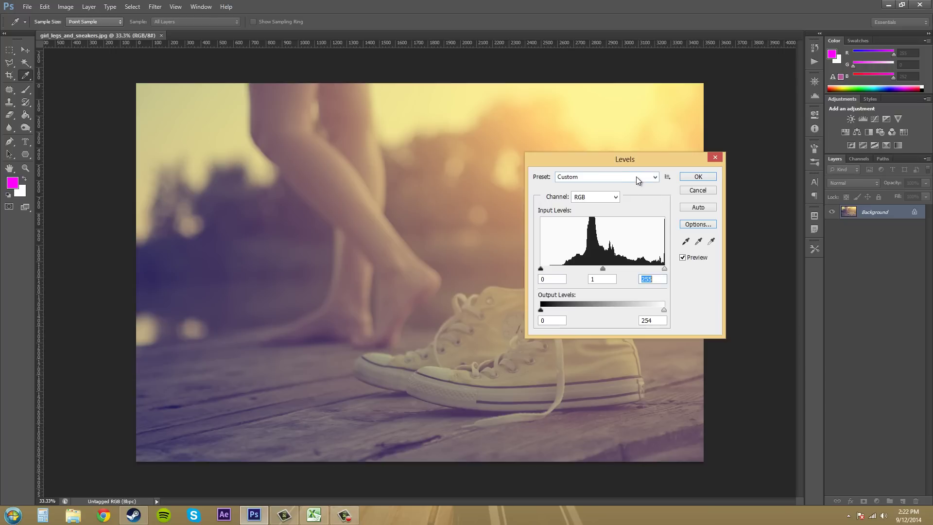
Step: Preview the Darker, Increase Contrast 3 and Increase Contrast 2 presets, then choose Default
left_click(646, 176)
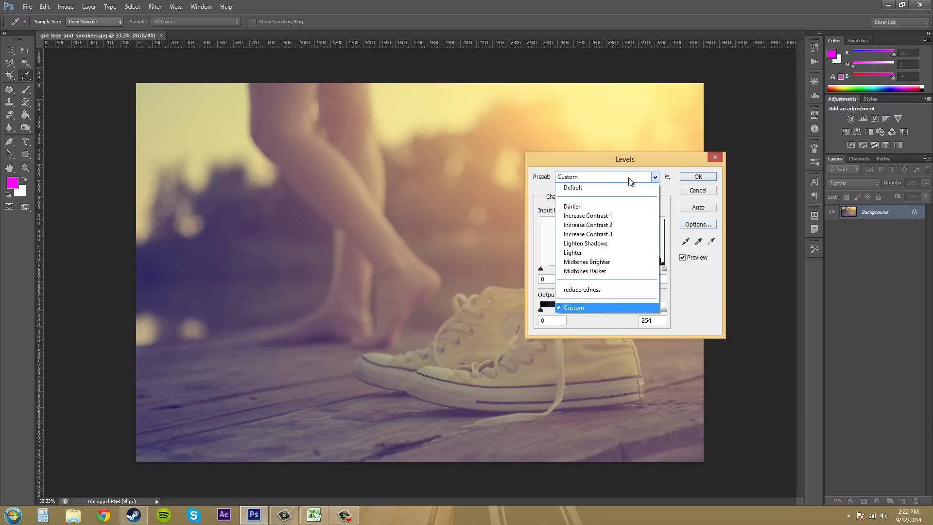
left_click(573, 207)
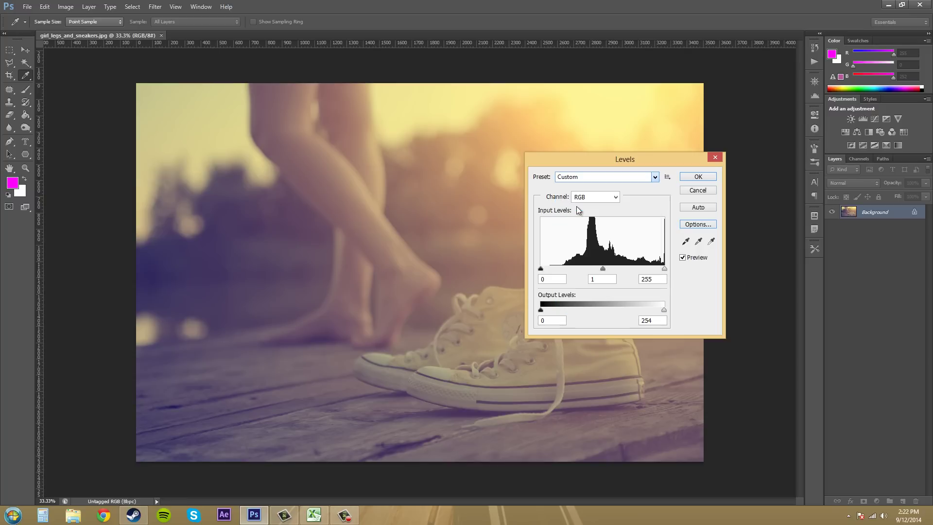
left_click(652, 178)
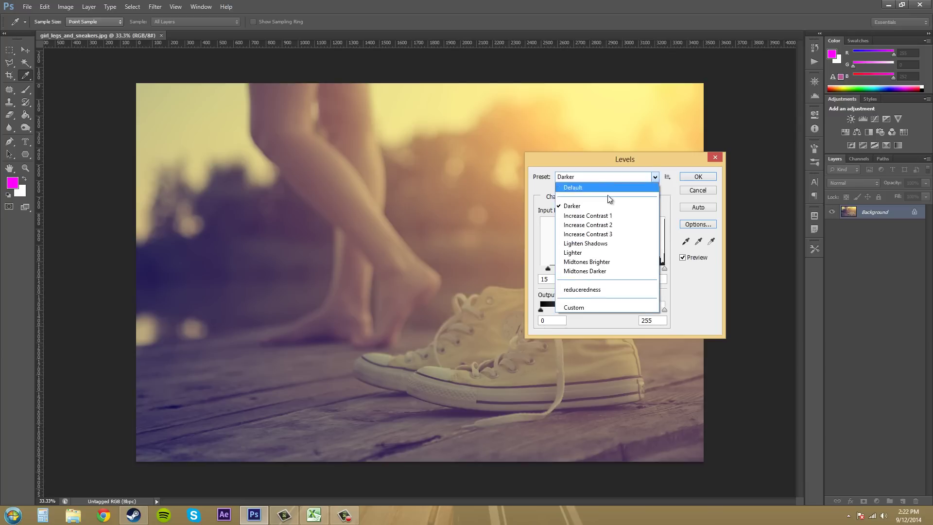
left_click(599, 233)
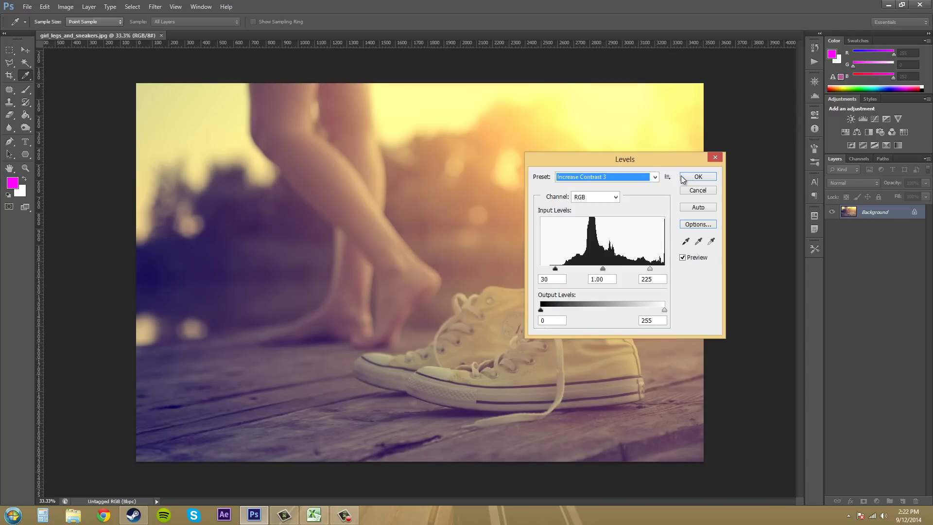
left_click(654, 177)
left_click(607, 224)
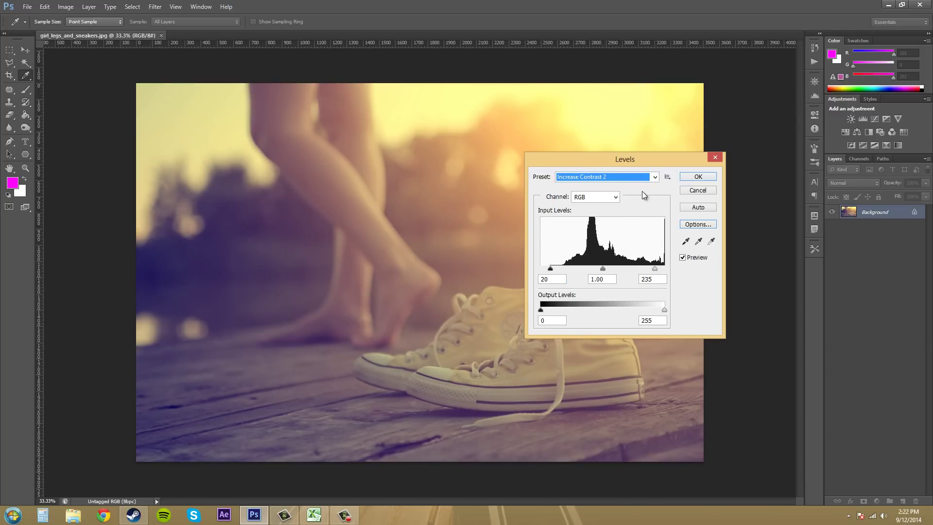
left_click(655, 176)
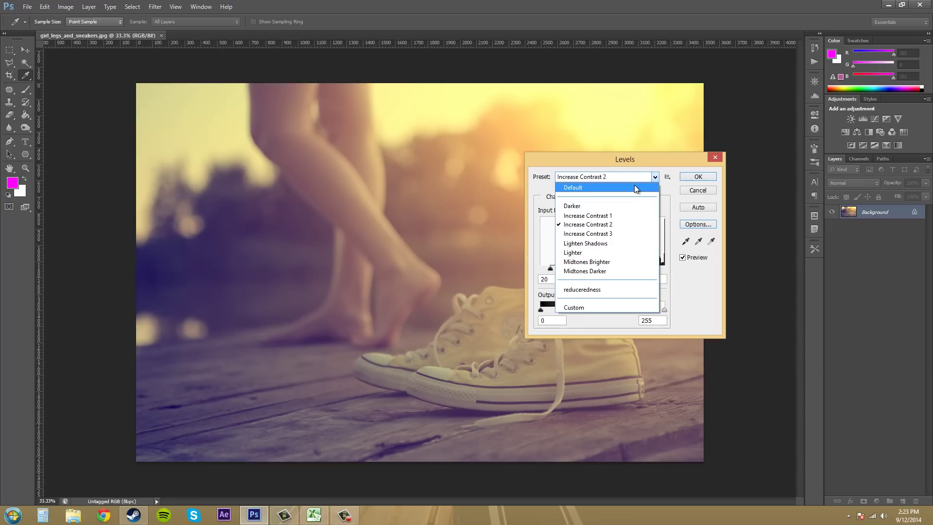
left_click(588, 186)
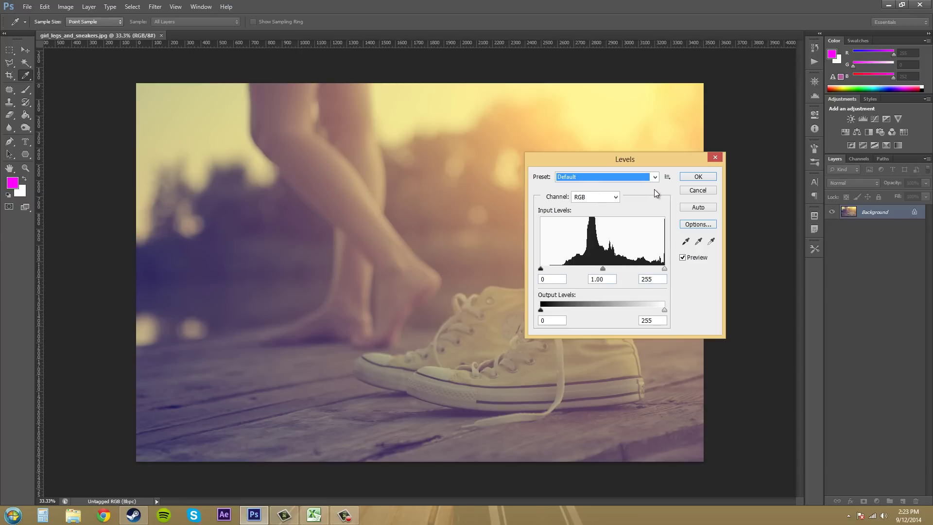
Step: Switch to Custom, try the black input point at 65, then undo it
left_click(656, 176)
left_click(581, 308)
left_click_drag(540, 268, 572, 265)
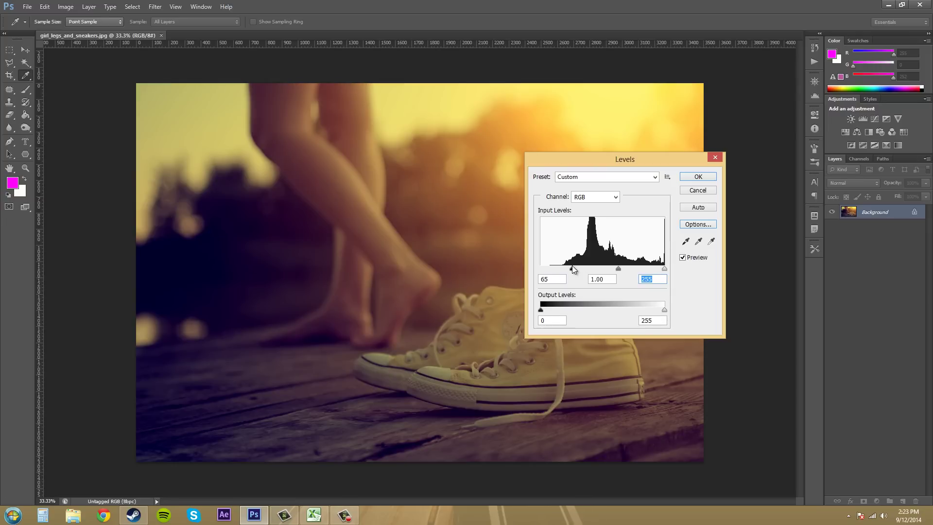
key("ctrl+z")
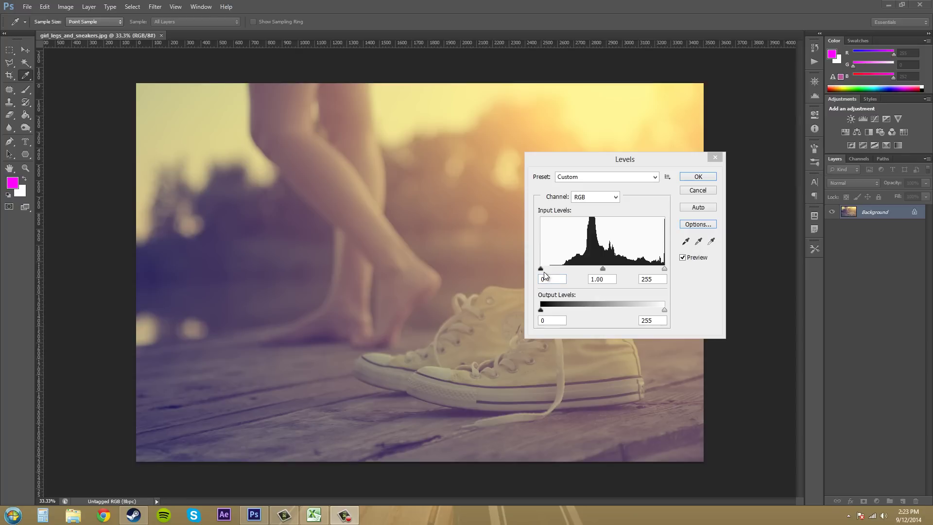
Step: Darken the midtones by dragging the gamma slider to about 0.54
left_click(604, 269)
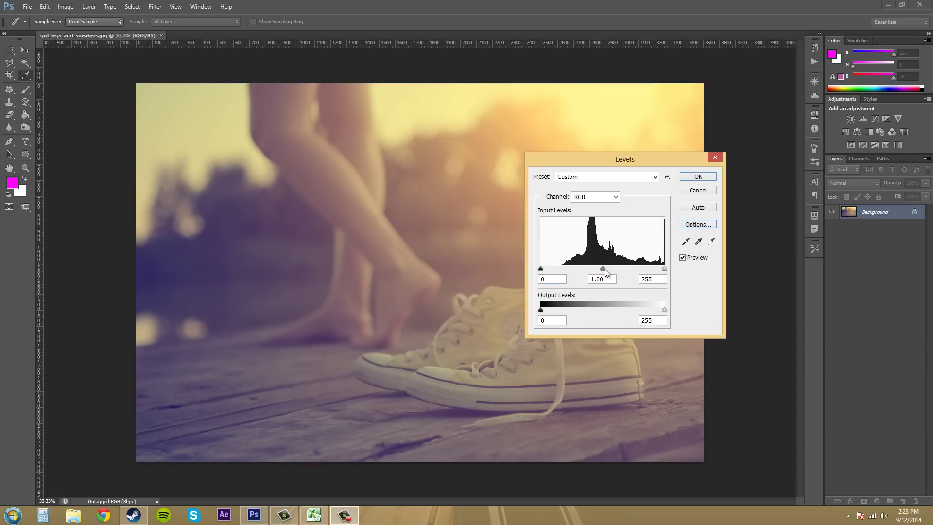
left_click_drag(611, 269, 623, 269)
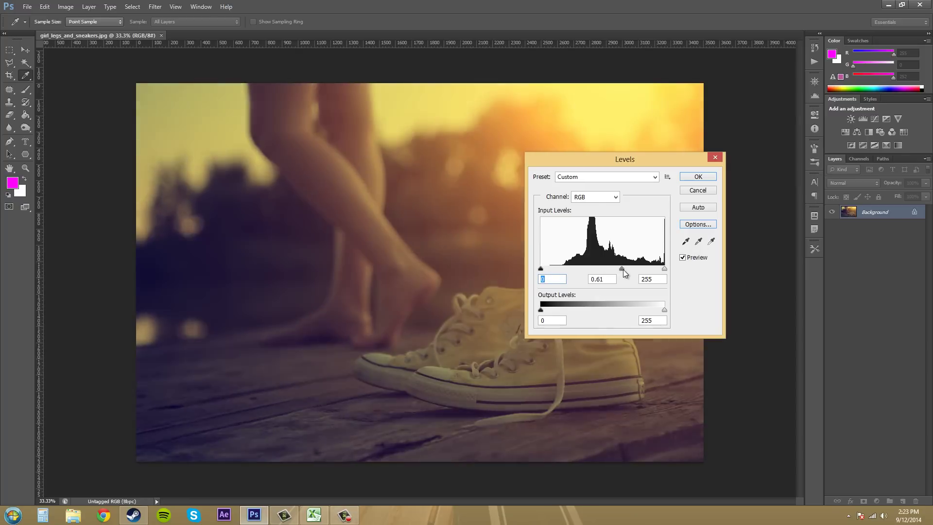
key("Tab")
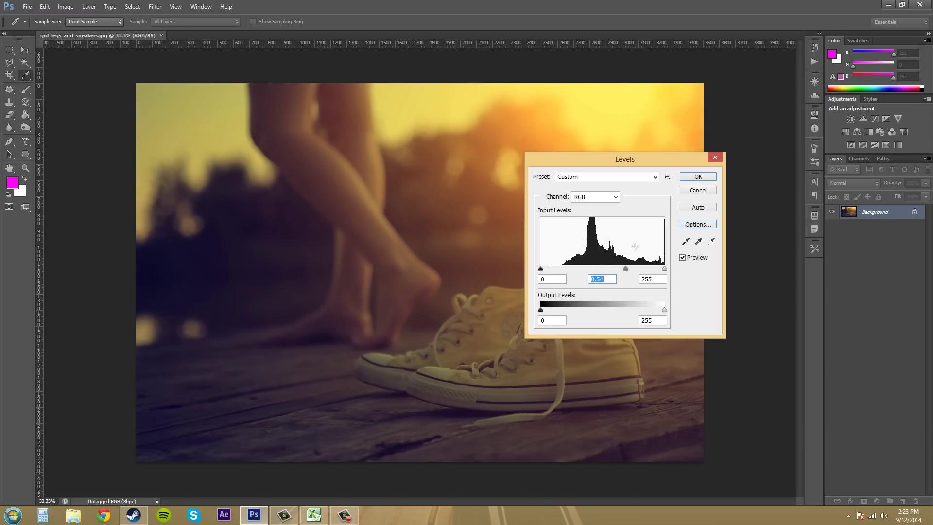
Step: Save the current Levels settings as a new preset named midtonesdarker
left_click(668, 178)
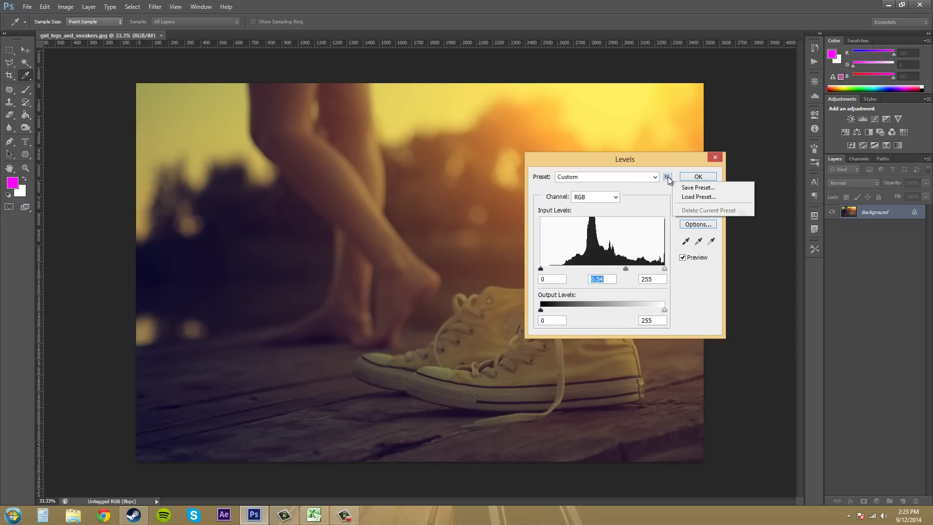
left_click(698, 188)
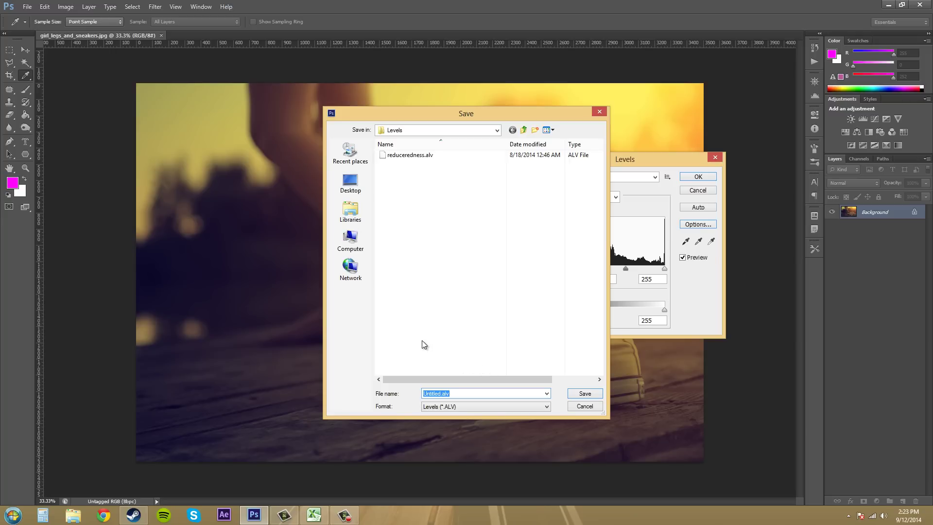
type("midtonesdarker")
left_click(596, 395)
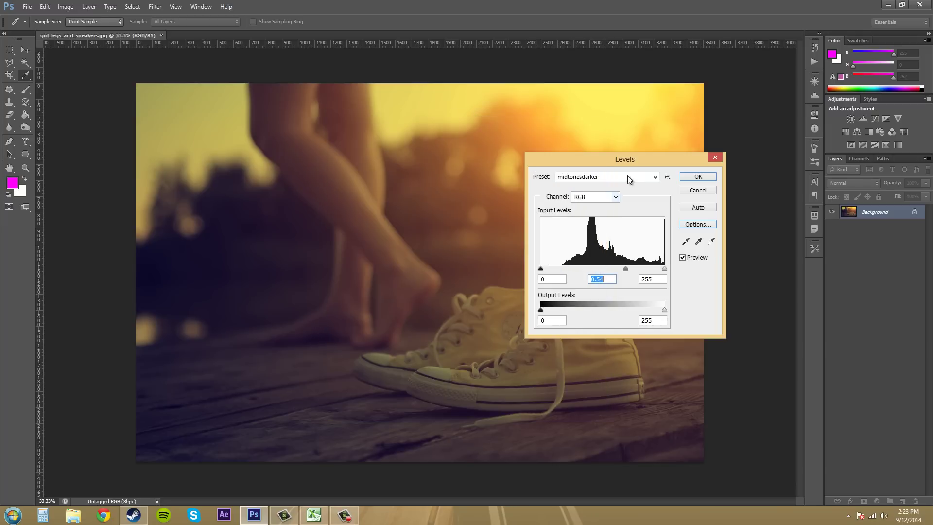
Step: Apply the reduceredness preset and move the Levels window off the sneakers
left_click(655, 176)
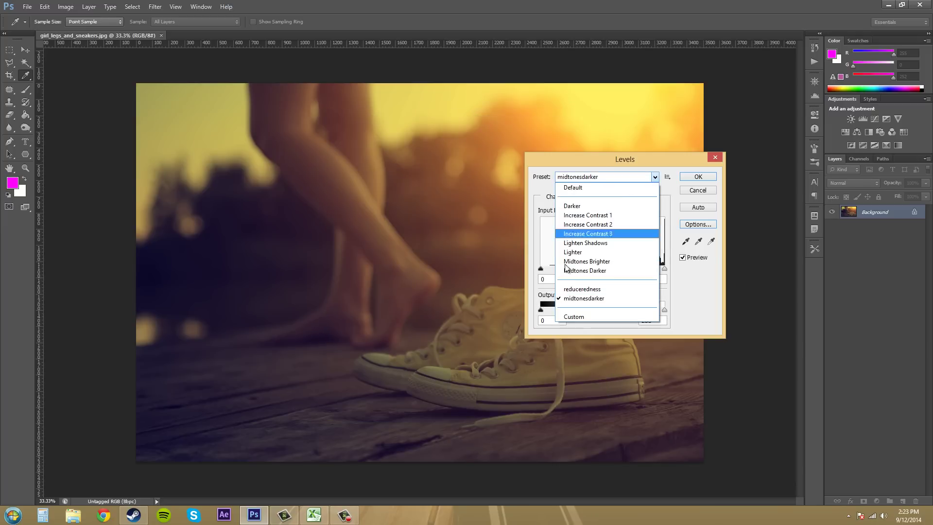
left_click(592, 291)
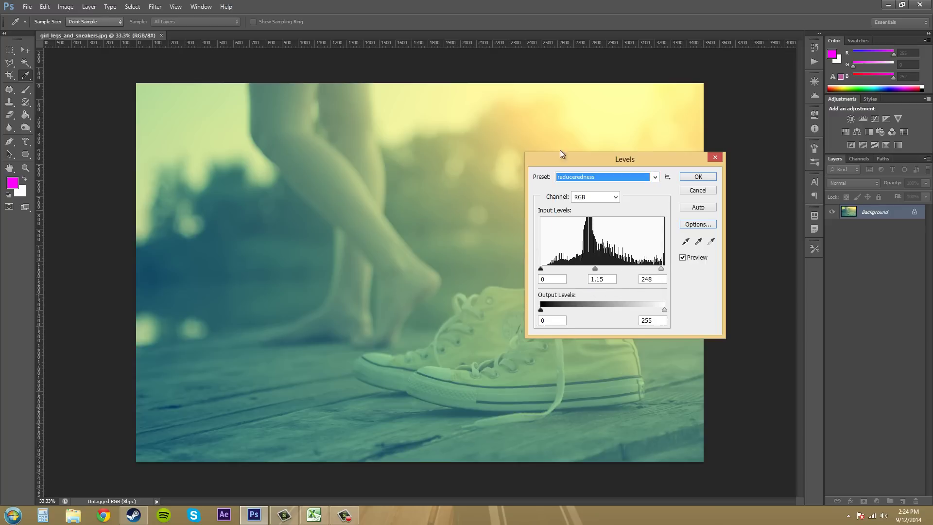
left_click_drag(629, 159, 546, 72)
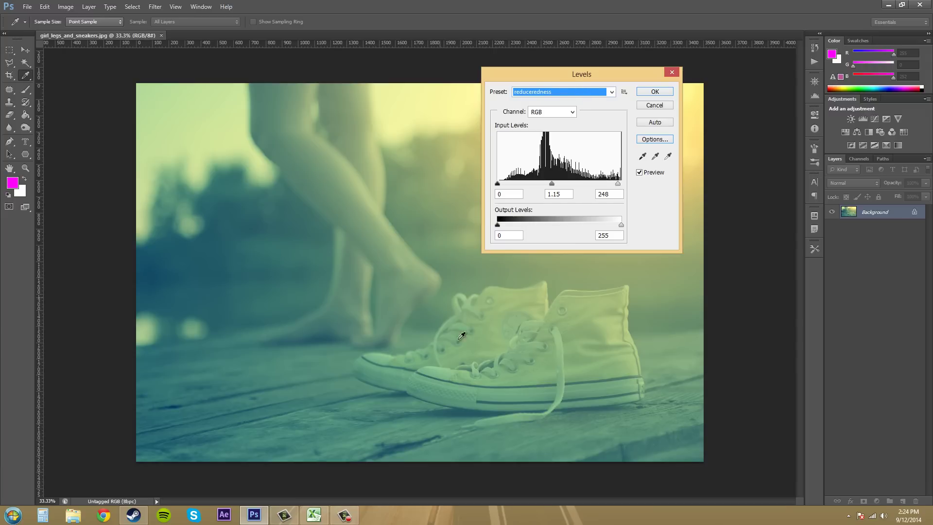
Step: Apply the midtonesdarker preset, then switch back to the Default preset
left_click(612, 92)
left_click(546, 210)
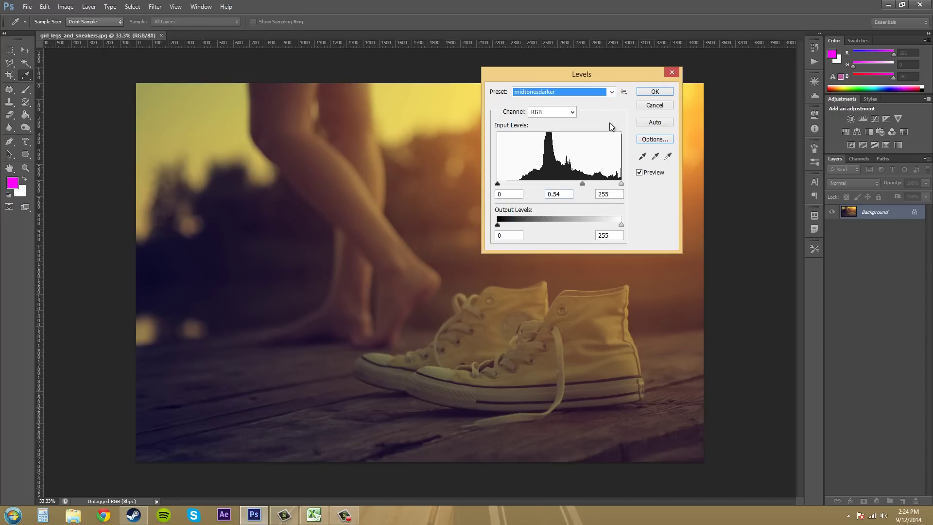
left_click(613, 92)
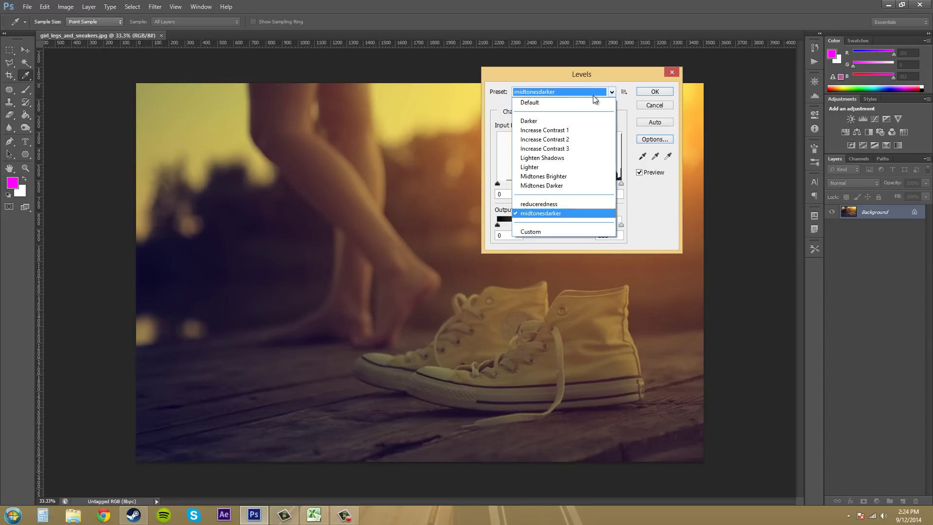
left_click(549, 102)
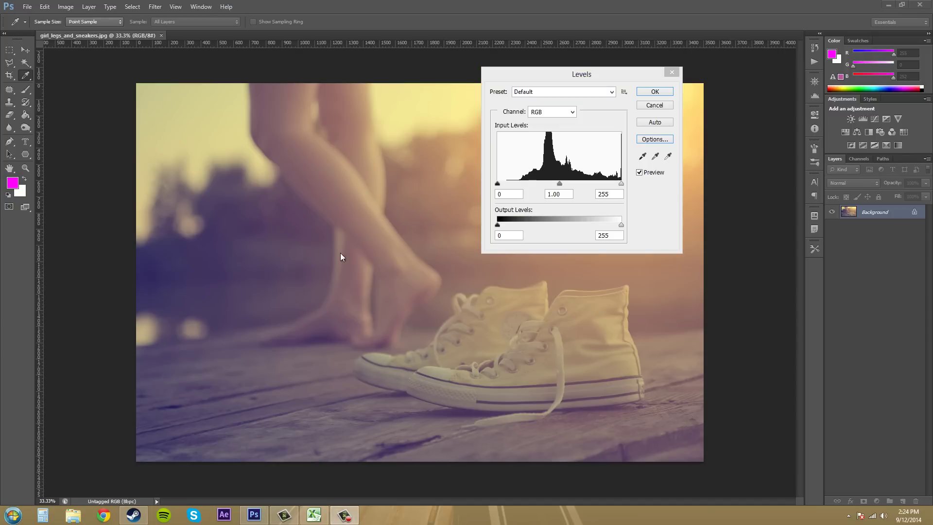
Step: Apply Auto levels and drag gamma to 0.62, giving input 25, 0.62, 249
left_click(599, 89)
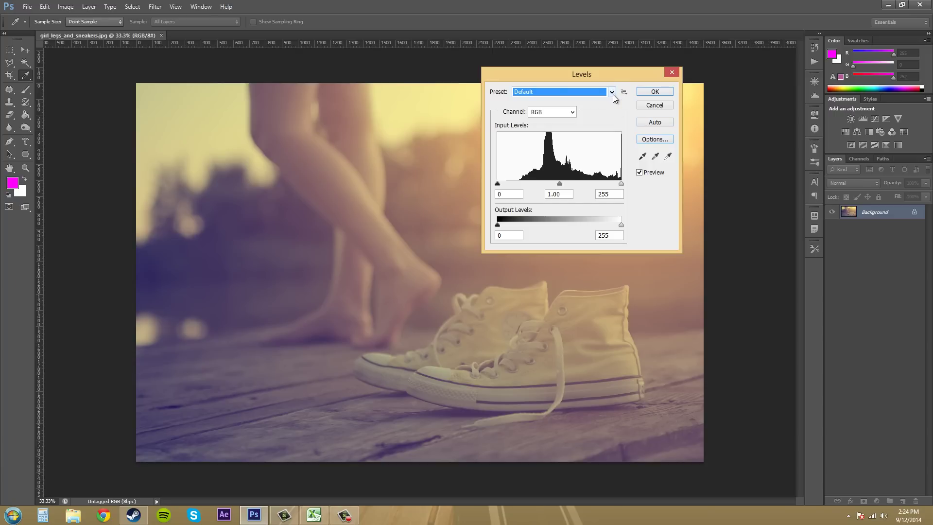
left_click(653, 123)
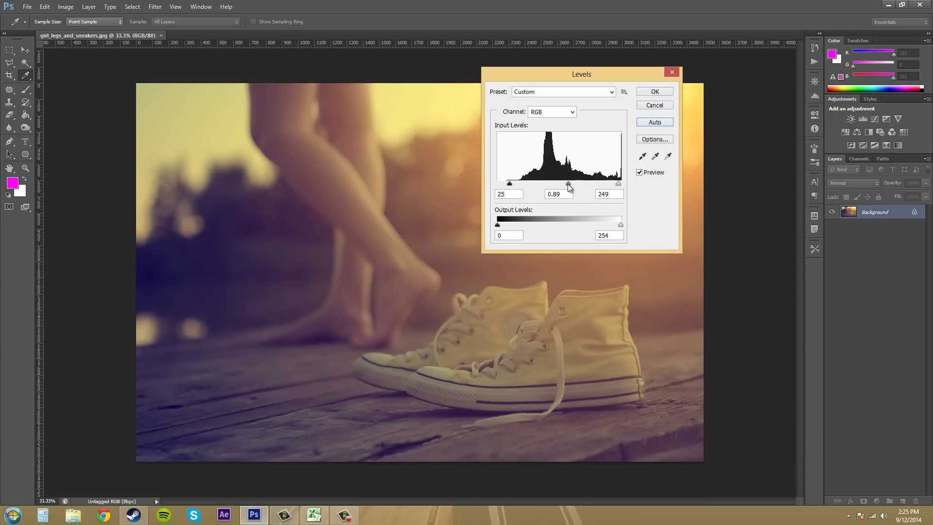
left_click_drag(564, 183, 581, 183)
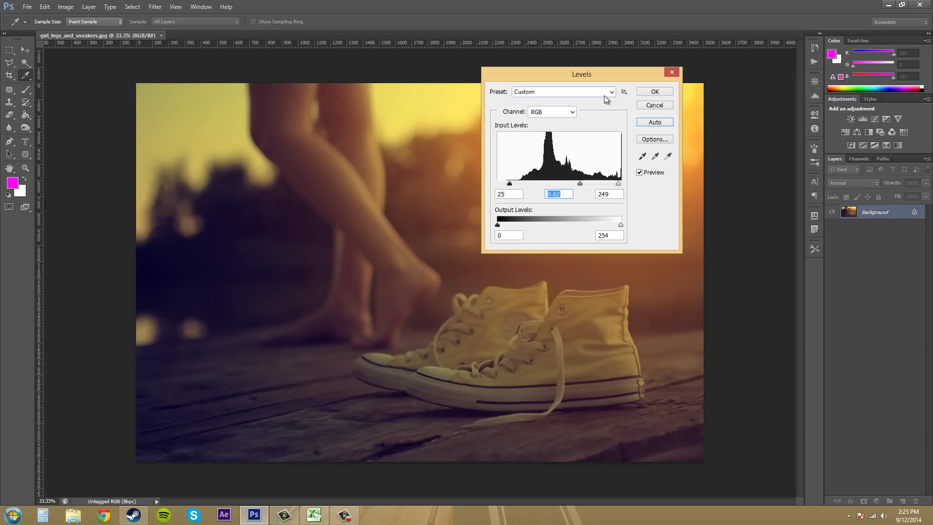
left_click(587, 94)
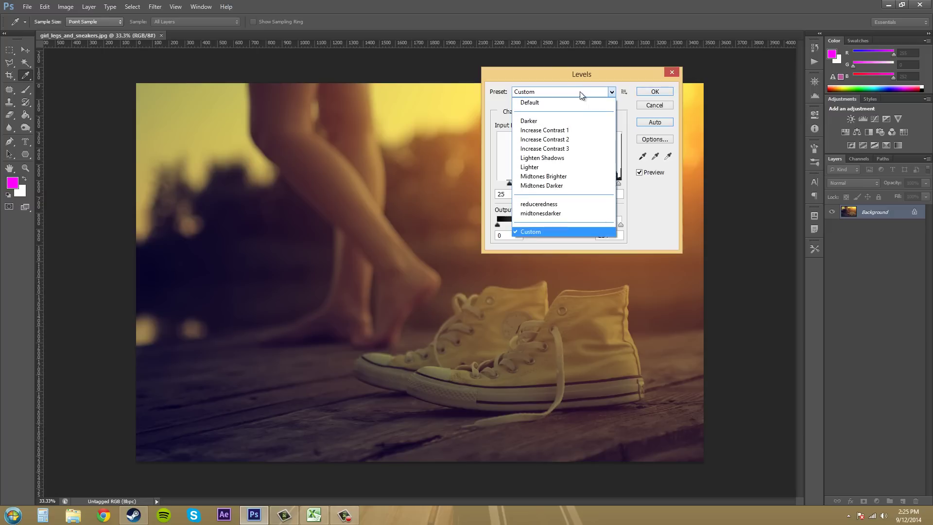
left_click(611, 76)
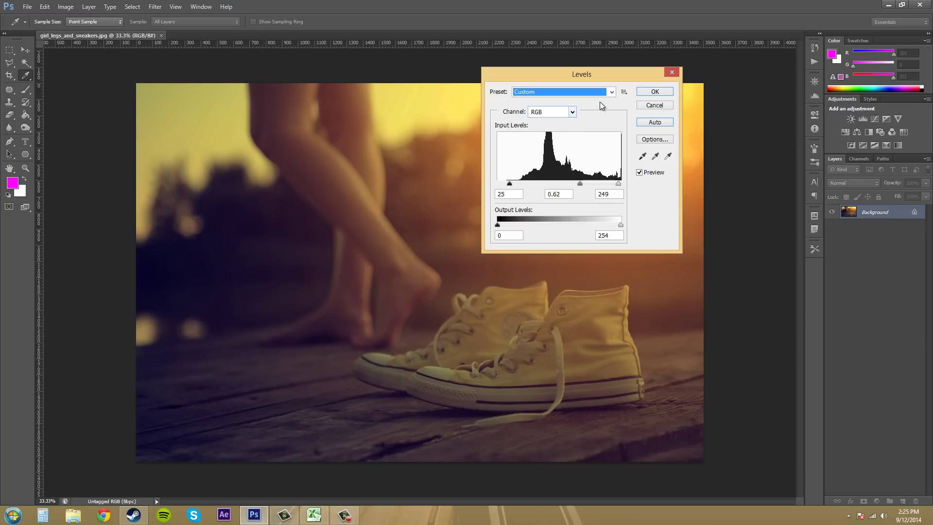
Step: Reset to Default and view the Red, Green, Blue, then combined RGB histograms
key("Tab")
key("Tab")
key("Tab")
left_click(613, 96)
left_click(554, 102)
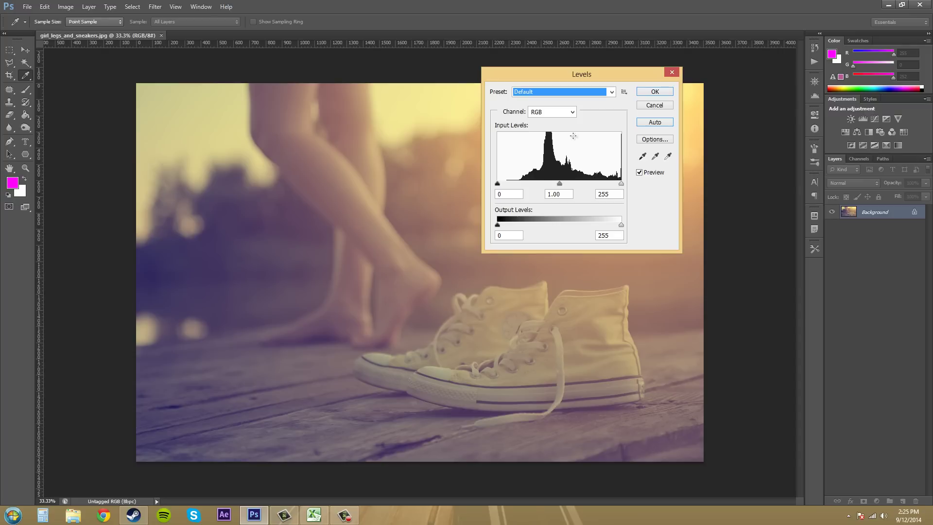
key("Tab")
key("Tab")
key("Tab")
left_click(572, 112)
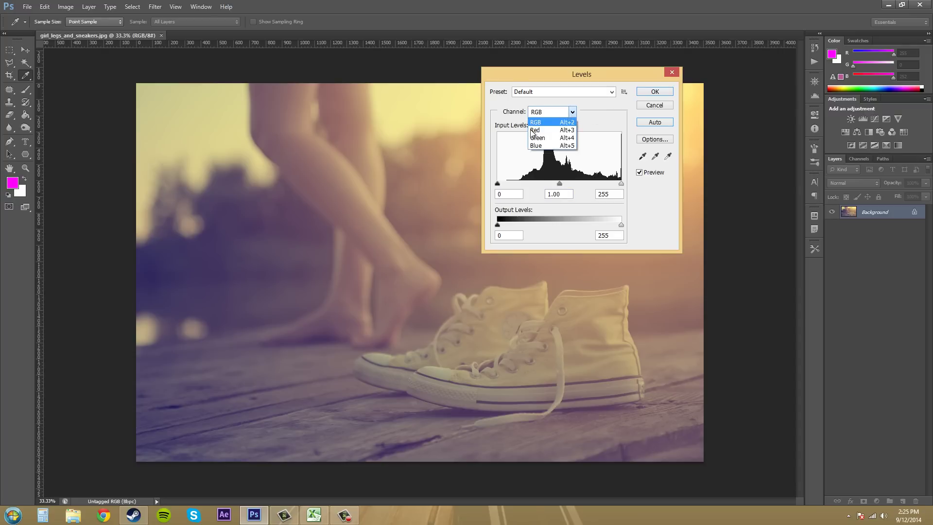
left_click(544, 126)
left_click(549, 112)
left_click(552, 133)
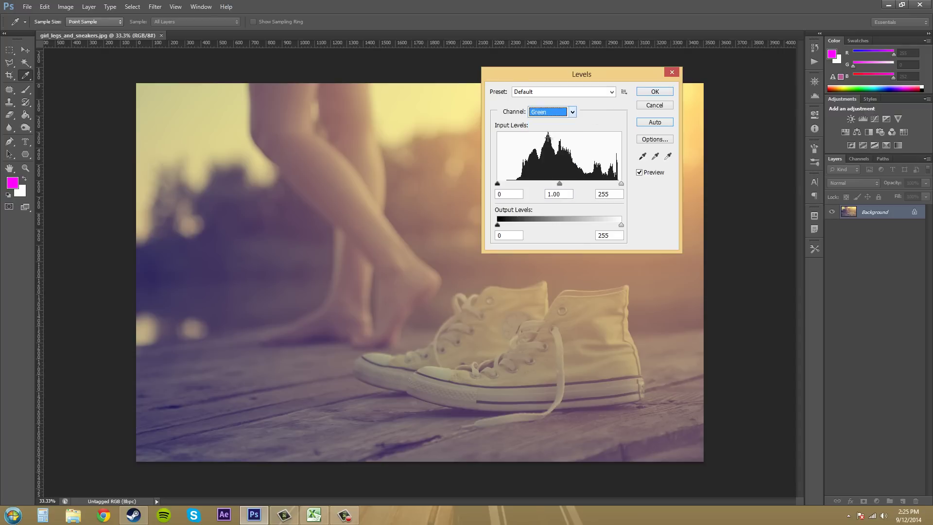
left_click(555, 112)
left_click(548, 141)
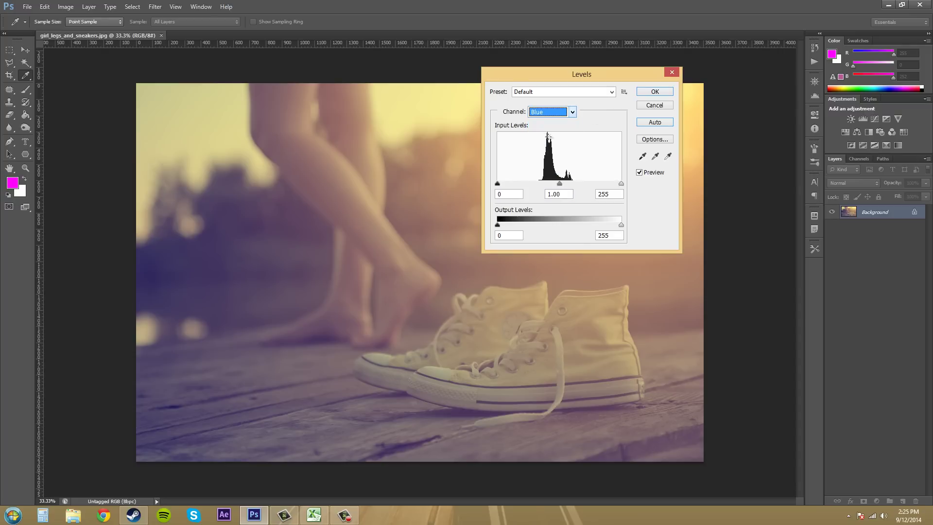
left_click(558, 115)
left_click(551, 120)
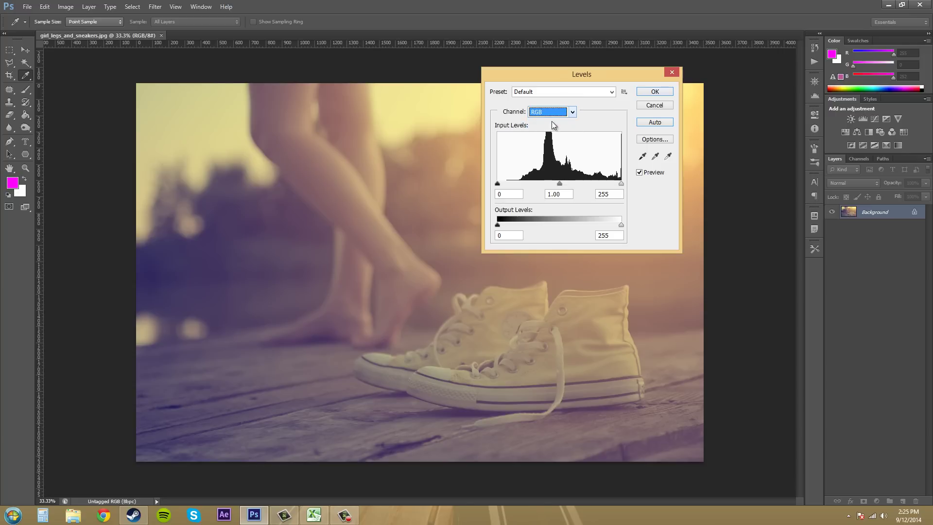
Step: Apply the reduceredness preset and inspect its Red, Green and Blue channels, returning to RGB
left_click(612, 92)
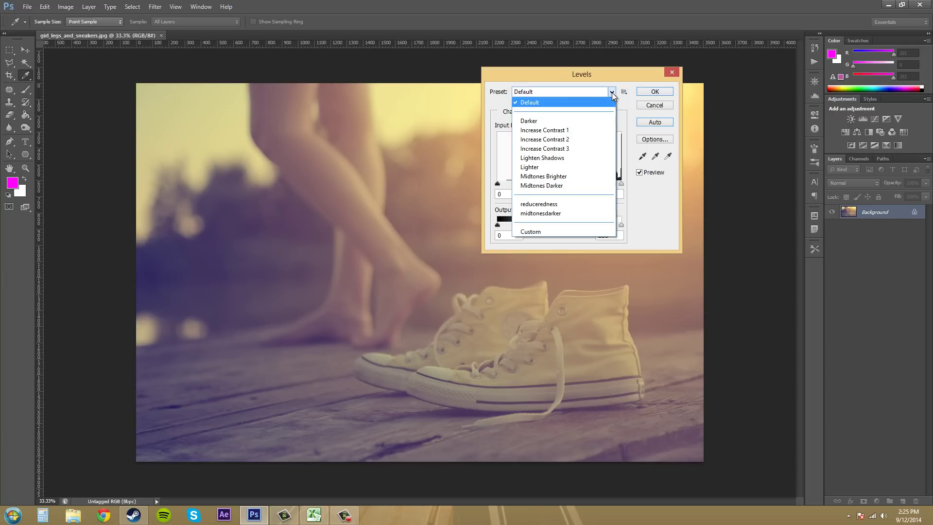
left_click(547, 204)
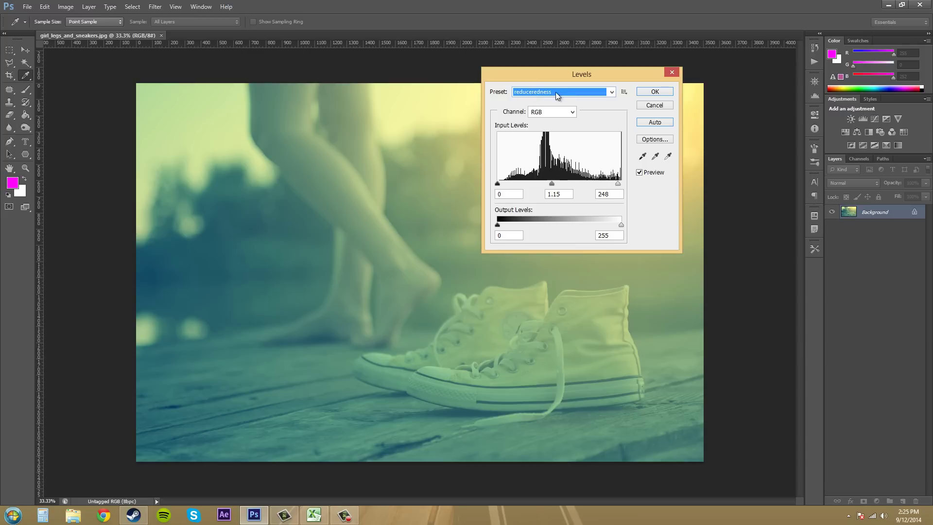
left_click(552, 112)
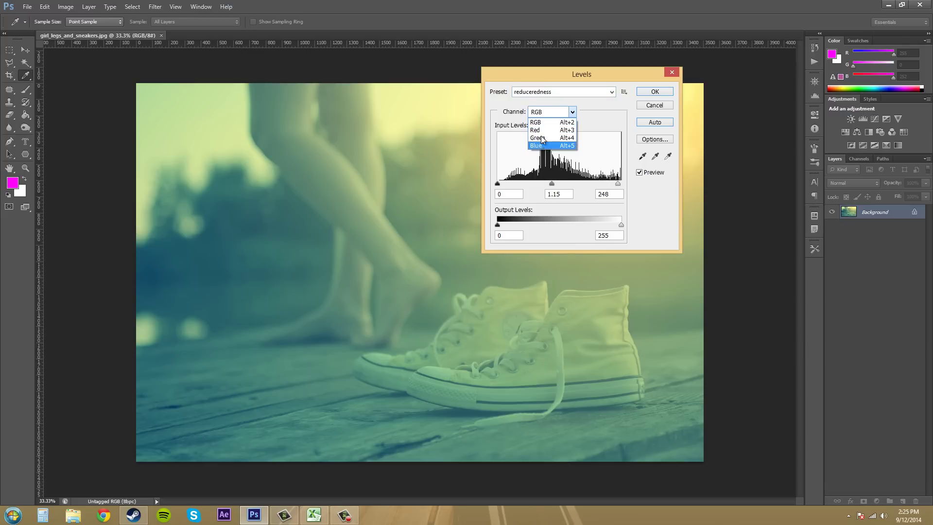
left_click(539, 130)
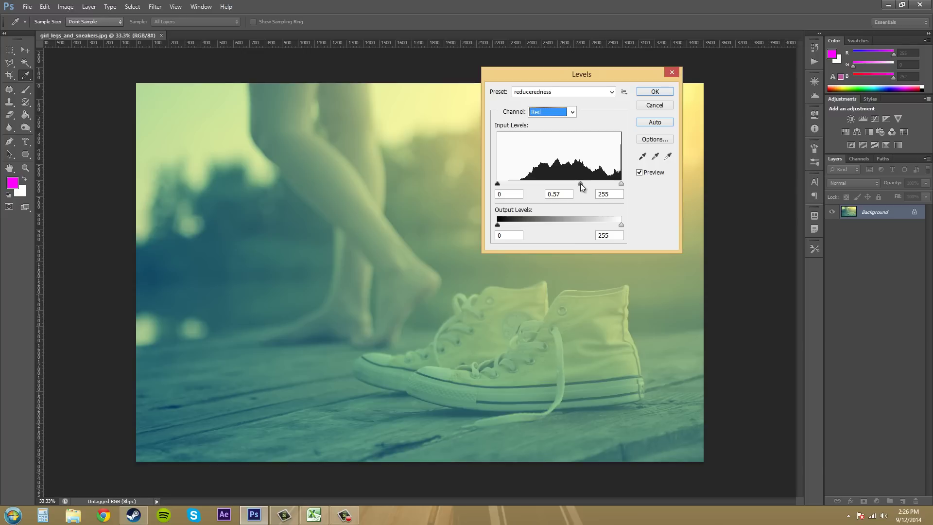
left_click(572, 112)
left_click(536, 135)
left_click(572, 111)
left_click(551, 144)
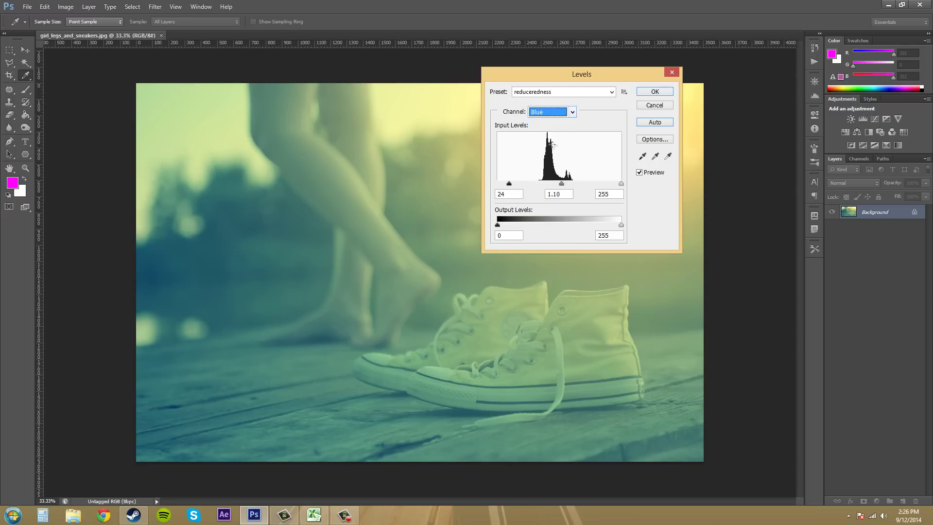
left_click(572, 112)
left_click(569, 118)
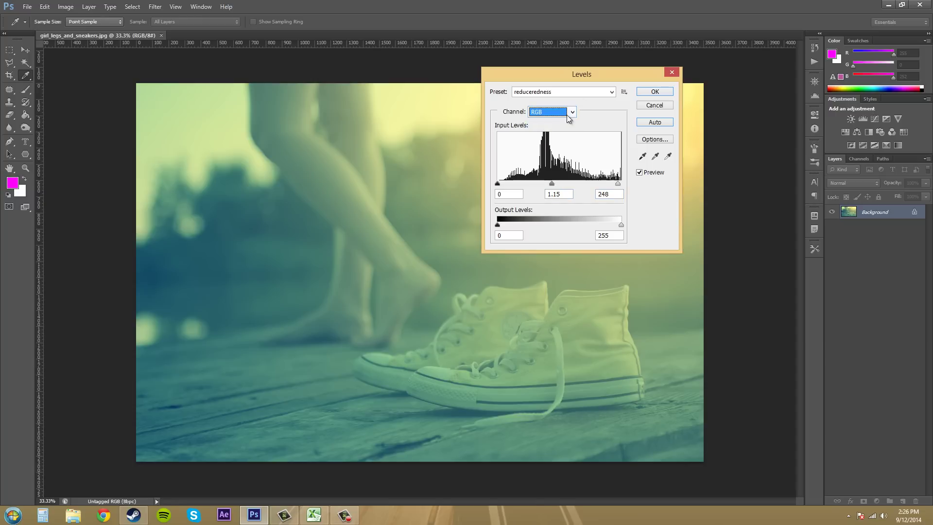
Step: Switch the channel view to Red, then reset Levels to the Default preset
left_click(567, 115)
key("Escape")
key("Down")
left_click(572, 113)
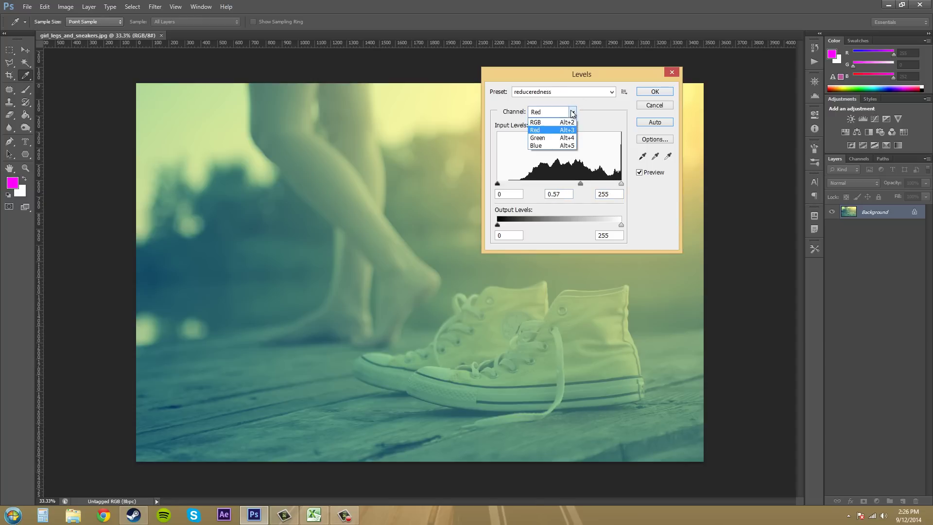
left_click(597, 125)
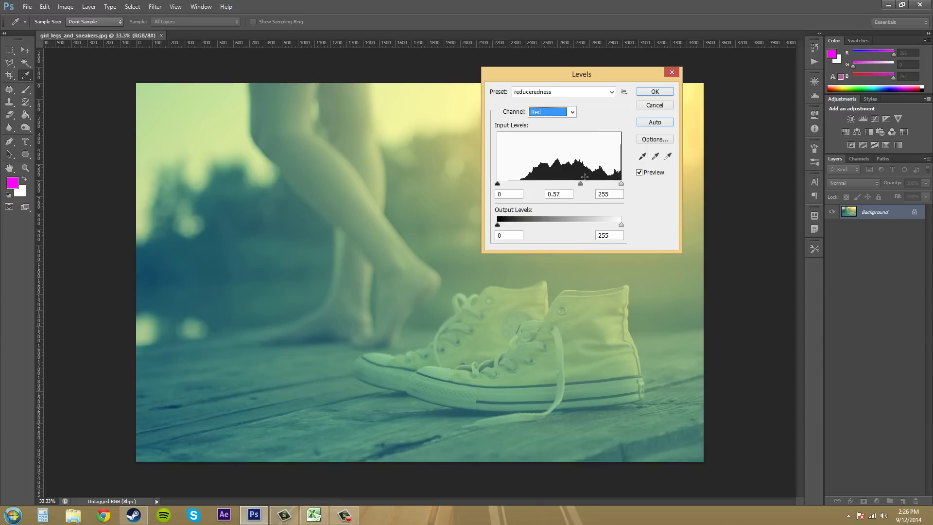
left_click(572, 113)
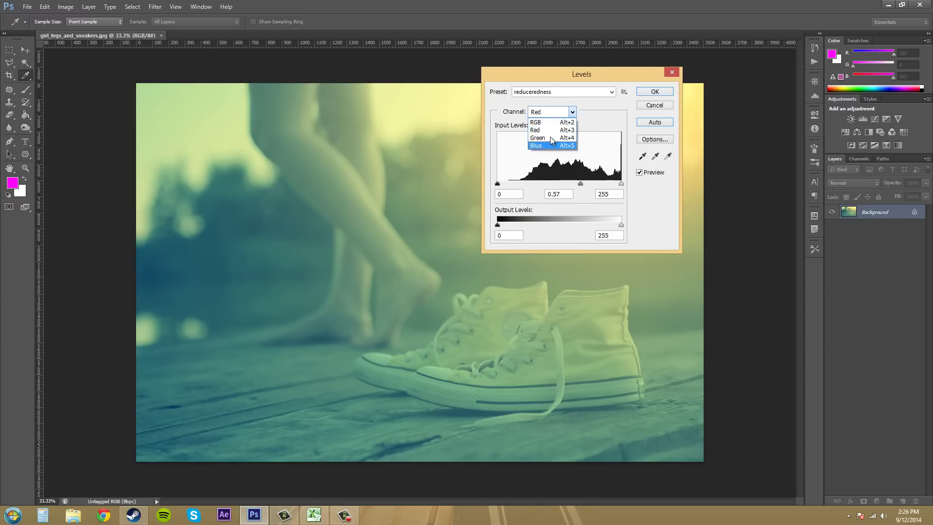
left_click(587, 91)
left_click(583, 91)
left_click(526, 99)
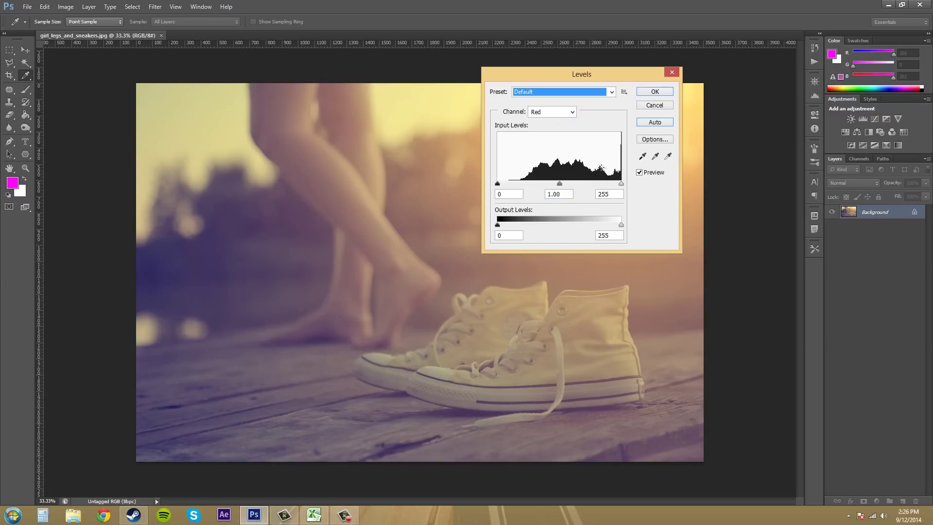
Step: Switch Levels to the Blue channel and set its midtone gamma to 0.56 for a yellow cast
left_click(572, 112)
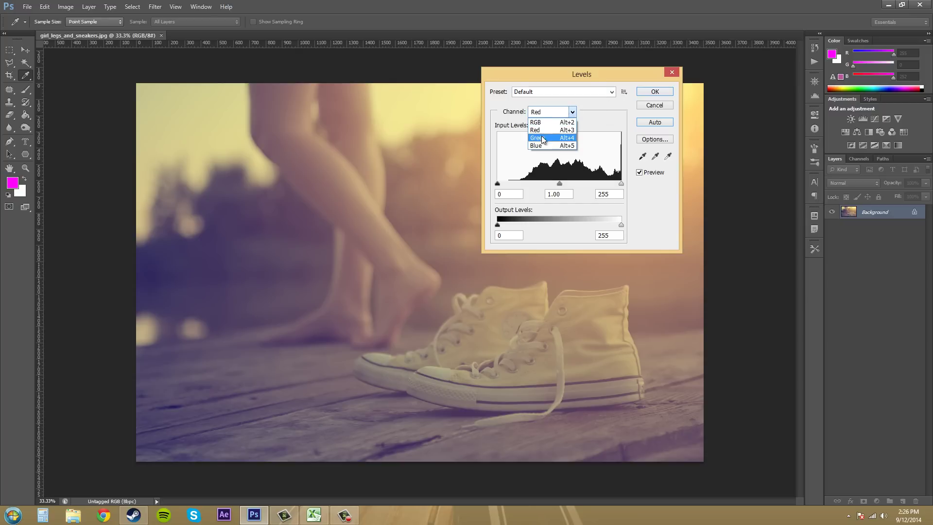
left_click(571, 146)
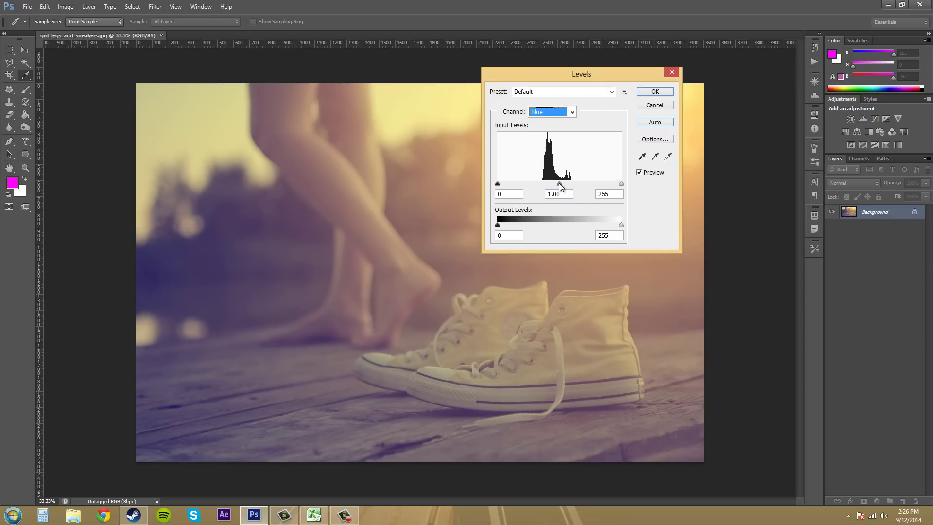
left_click_drag(559, 183, 583, 189)
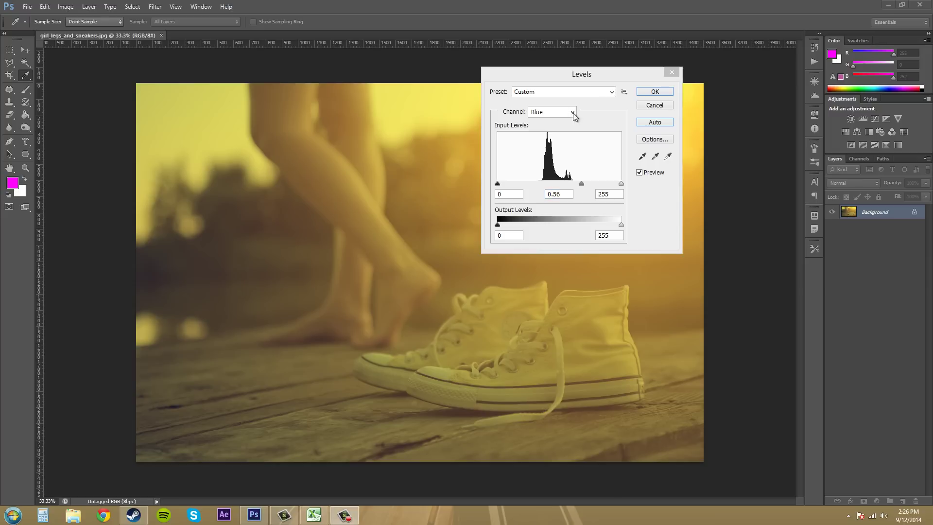
left_click(579, 99)
left_click(564, 99)
left_click(549, 100)
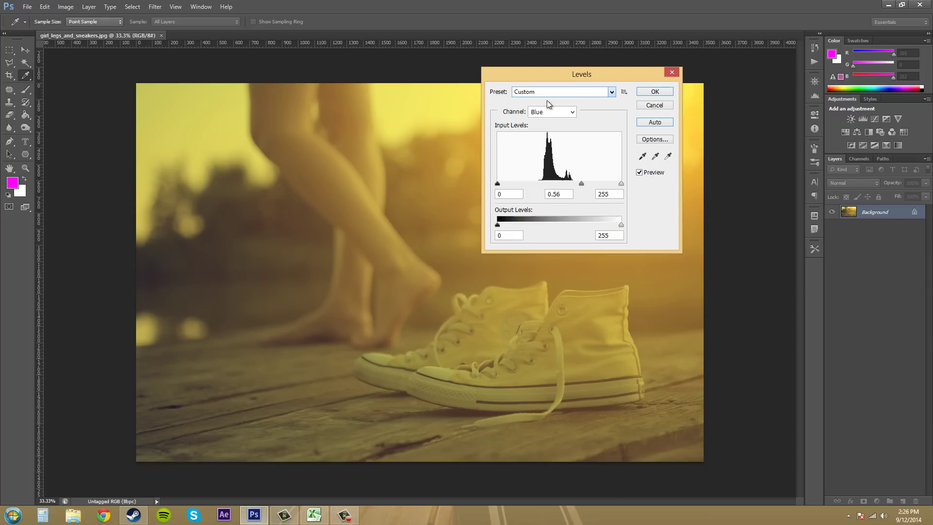
left_click(624, 92)
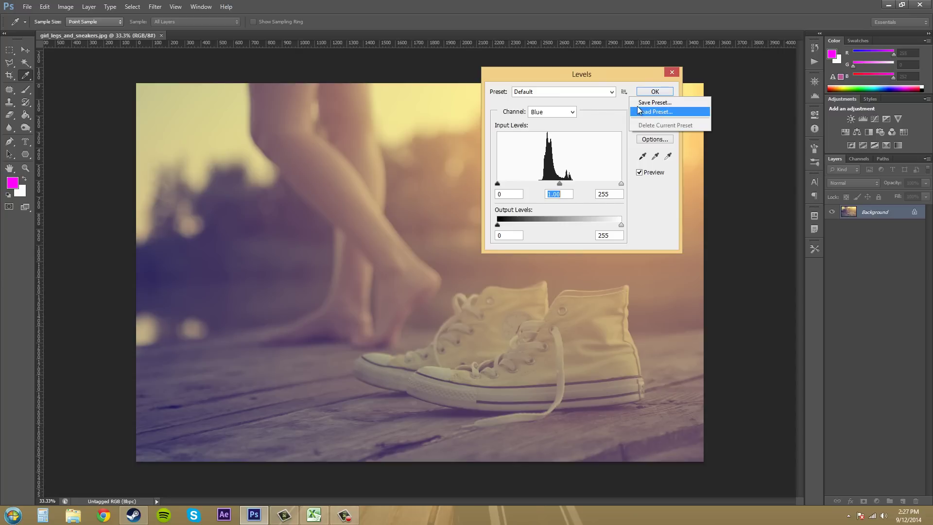
left_click(586, 106)
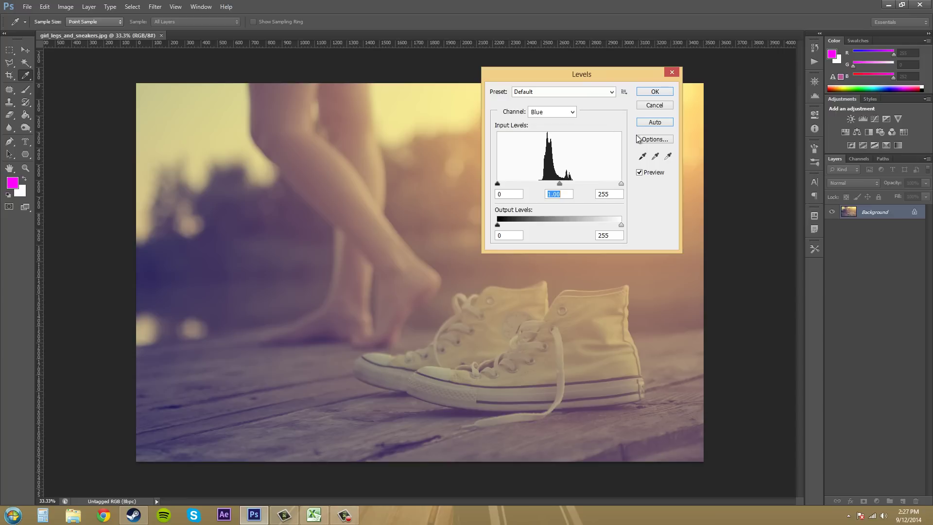
left_click(624, 92)
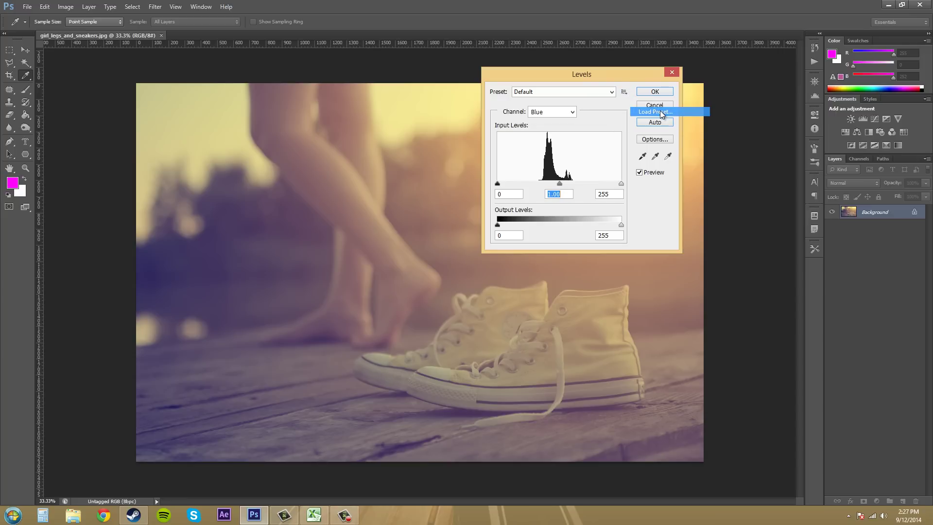
left_click(656, 112)
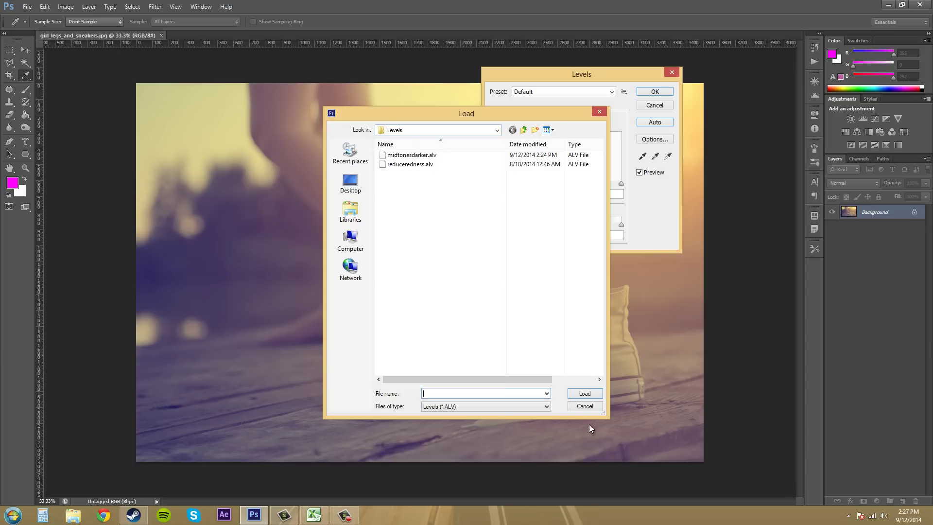
left_click(584, 406)
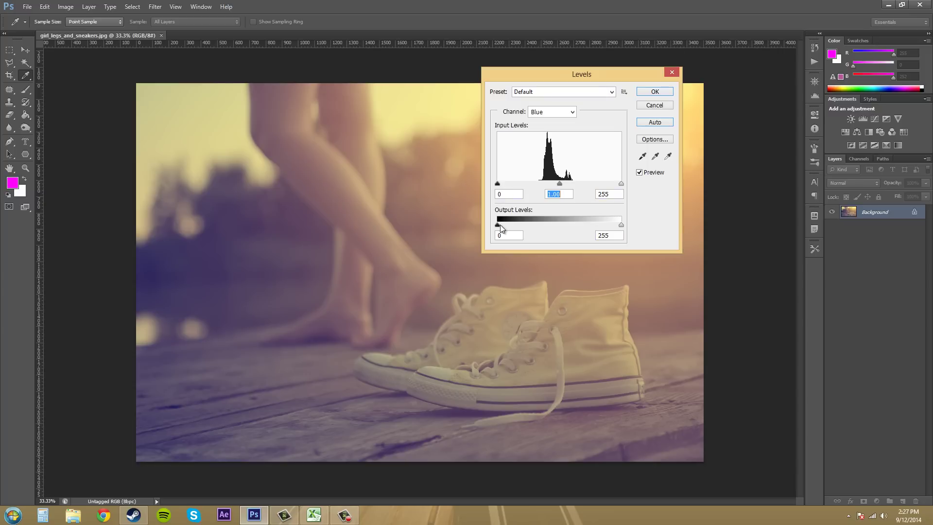
Step: Try a Blue output black level of 134, then switch Levels to the combined RGB channel
left_click_drag(501, 228, 439, 218)
left_click(572, 111)
left_click(545, 124)
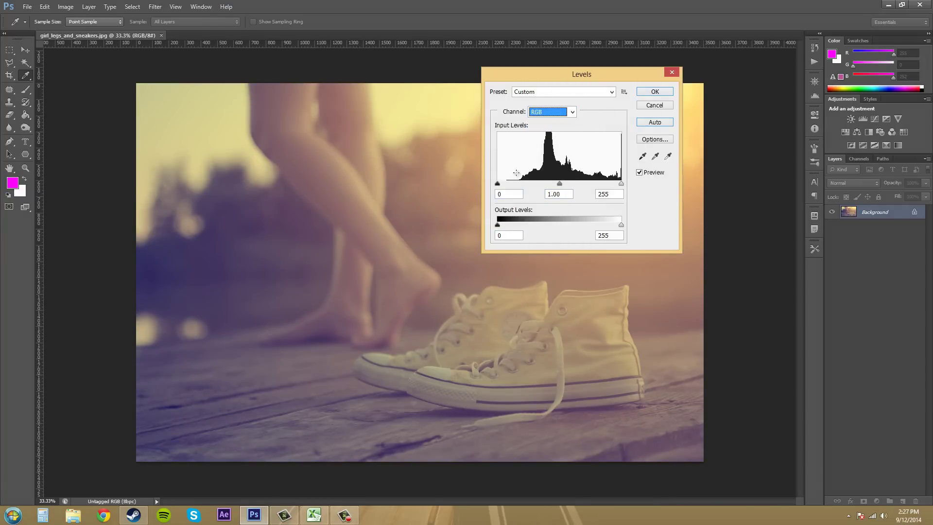
Step: Trial RGB output levels of 83 and 105, then ready the Set White Point eyedropper
left_click(521, 151)
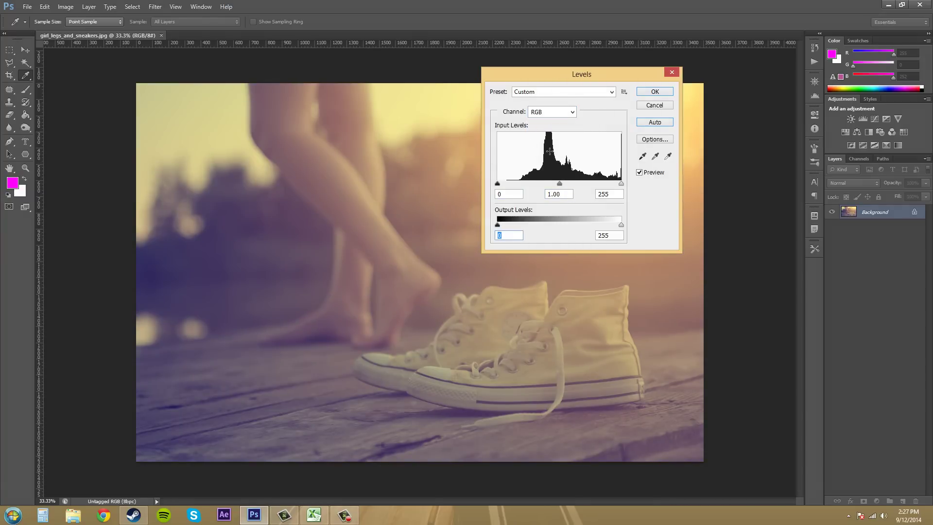
mouse_move(501, 225)
left_mouse_down()
mouse_move(562, 220)
mouse_move(477, 220)
mouse_move(528, 219)
mouse_move(492, 222)
left_mouse_up()
left_click_drag(617, 225, 675, 226)
left_click(668, 156)
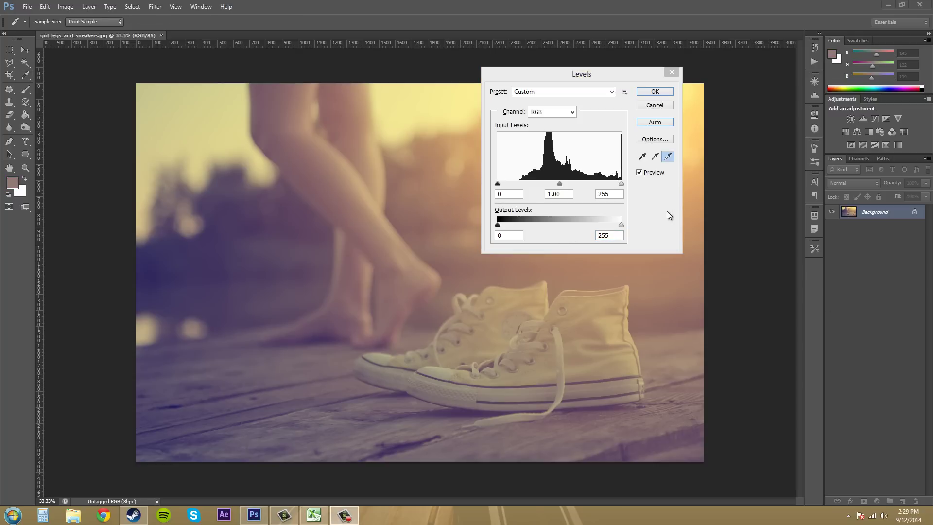
Step: Move the Levels dialog to the lower right, off the photo
left_click(579, 73)
left_click_drag(580, 74, 810, 164)
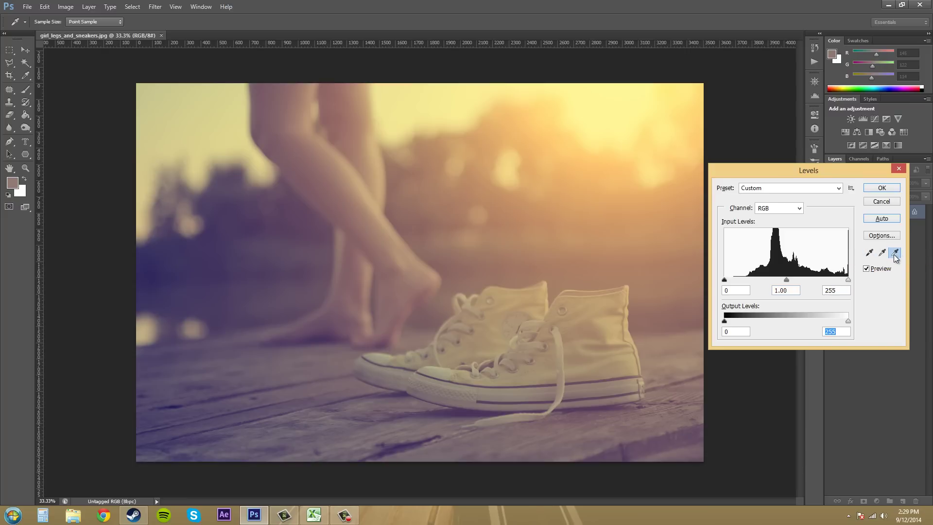
left_click(895, 253)
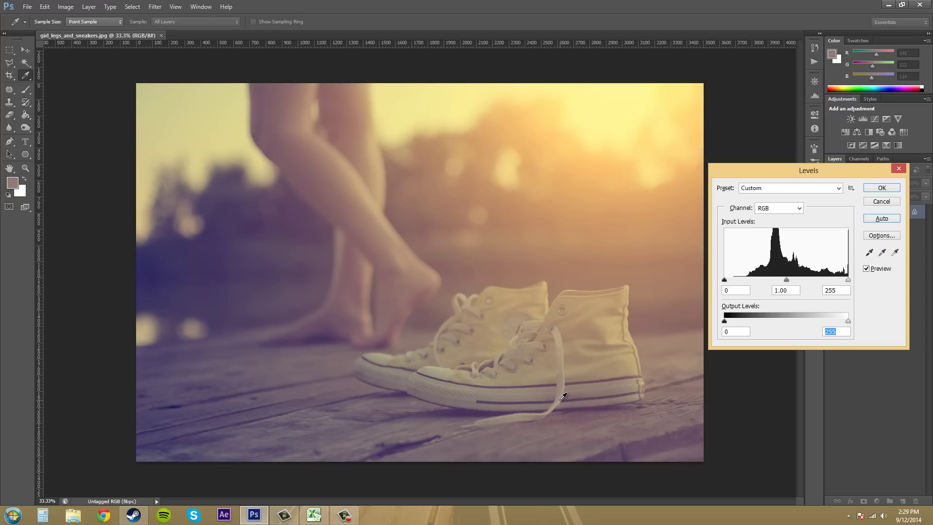
Step: Sample the sneaker as the white point to brighten the photo, then undo it
left_click(559, 400)
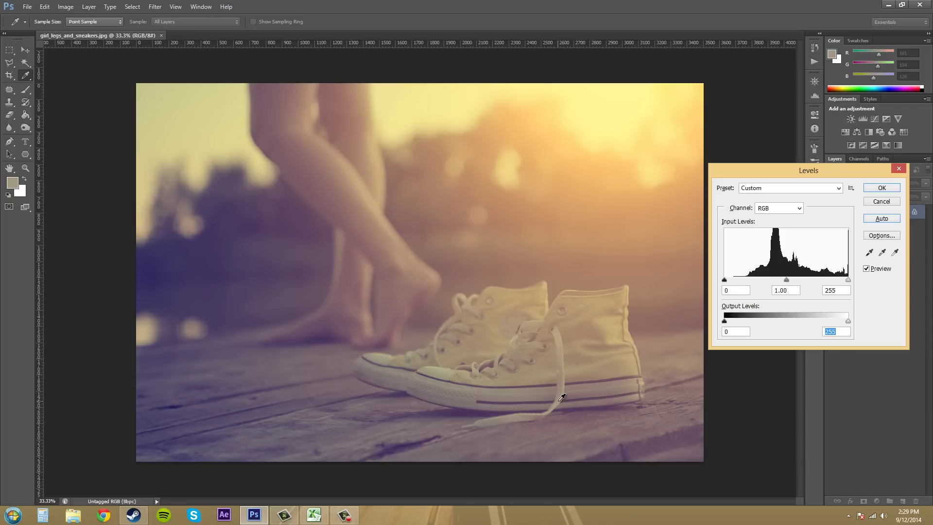
left_click(897, 254)
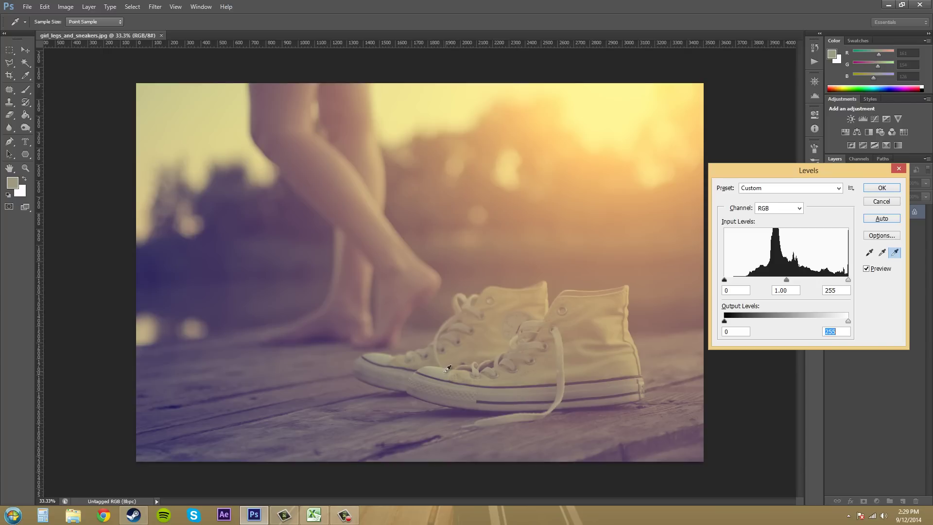
left_click(441, 368)
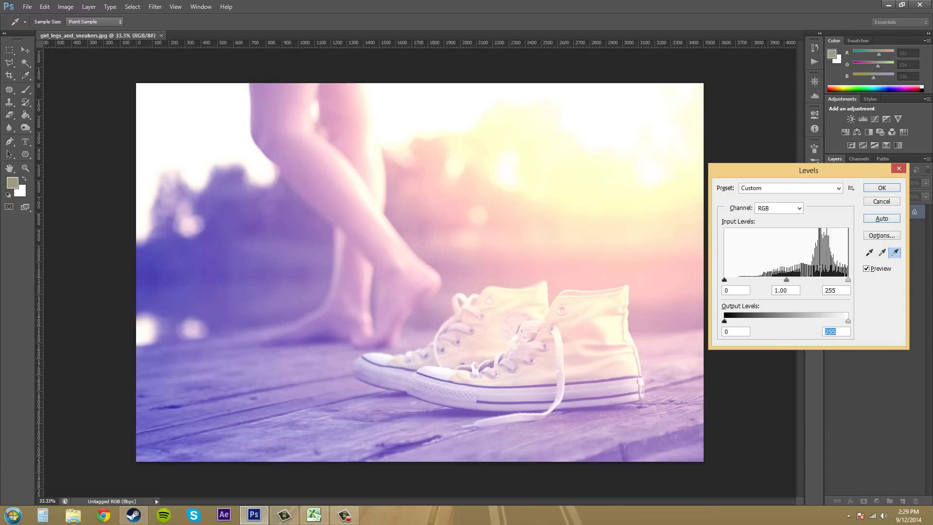
key("ctrl+z")
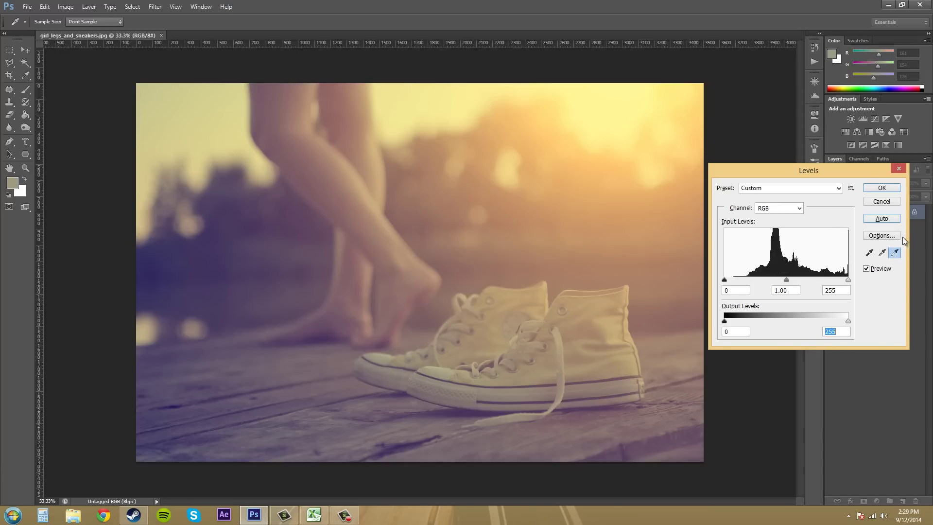
left_click(871, 254)
left_click(589, 380)
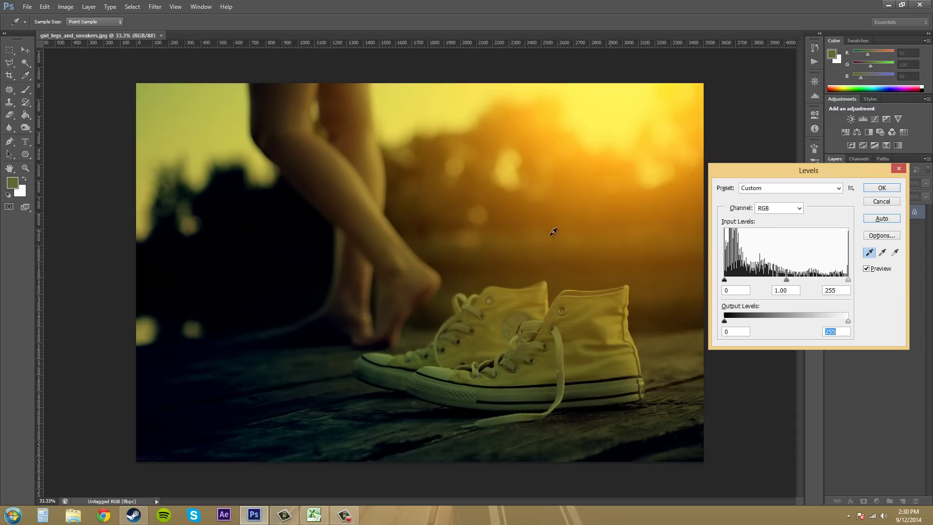
left_click(617, 261)
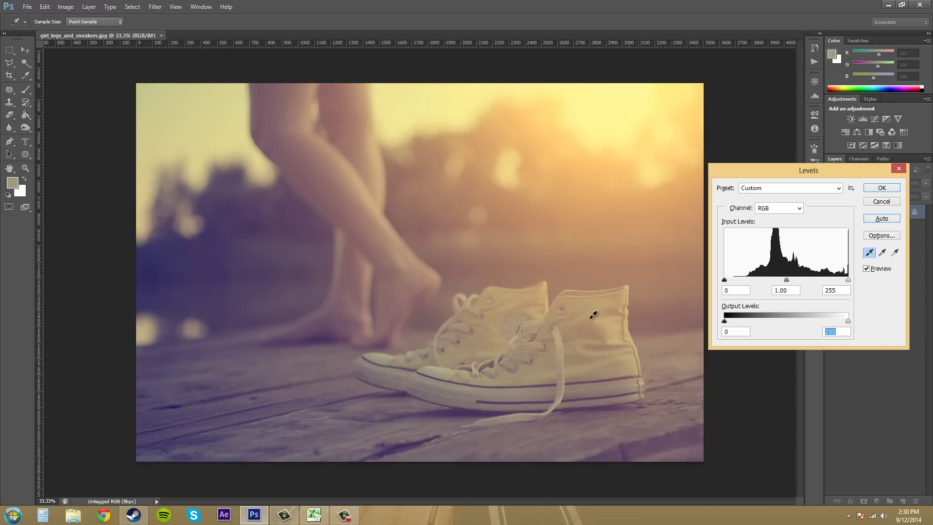
left_click(882, 252)
left_click(362, 404)
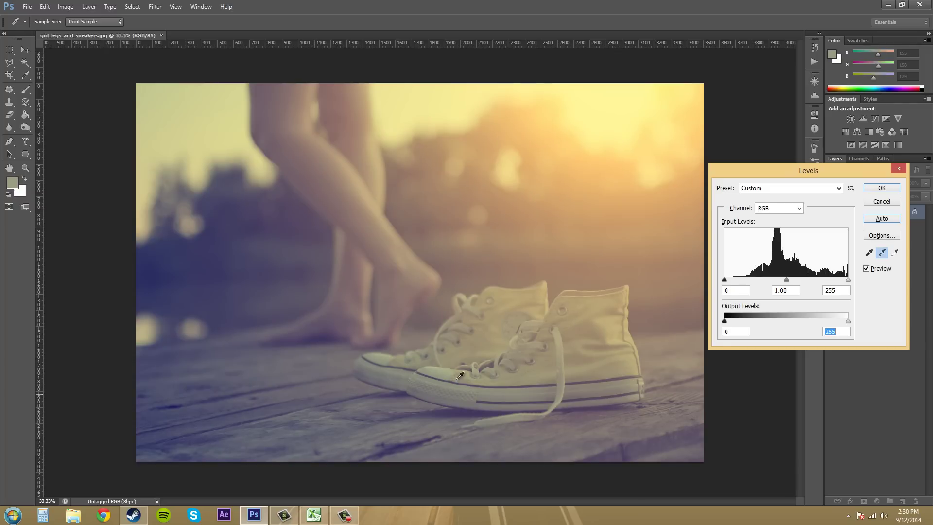
left_click(446, 320)
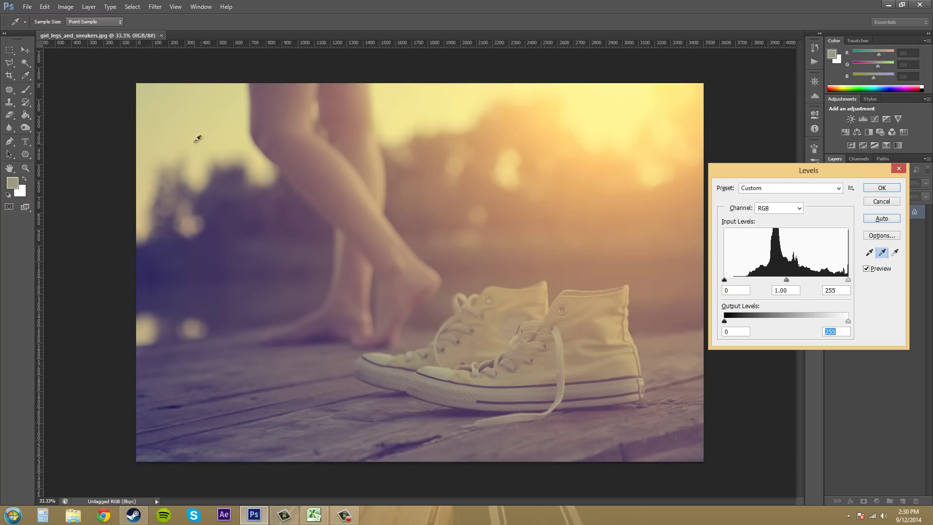
left_click(196, 140)
left_click(590, 297)
left_click(577, 214)
left_click(573, 376)
left_click(583, 371)
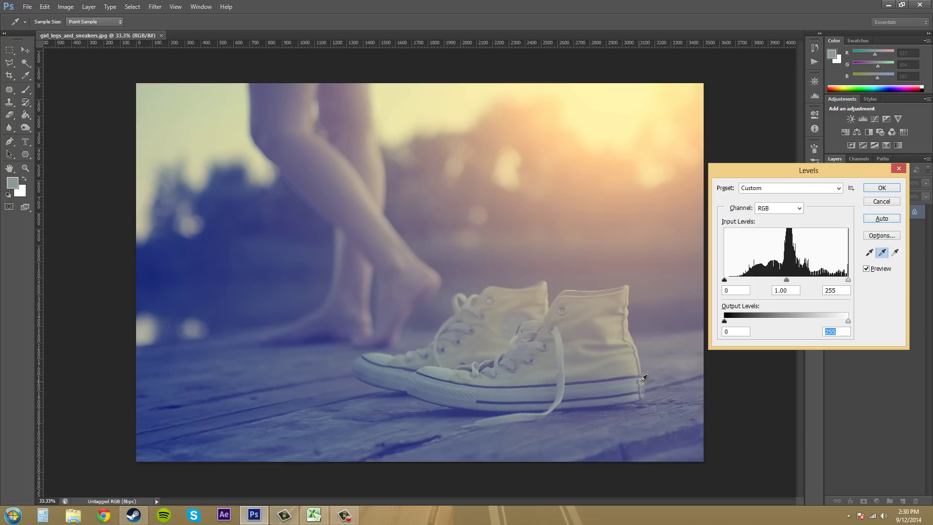
left_click(601, 360)
left_click(345, 204)
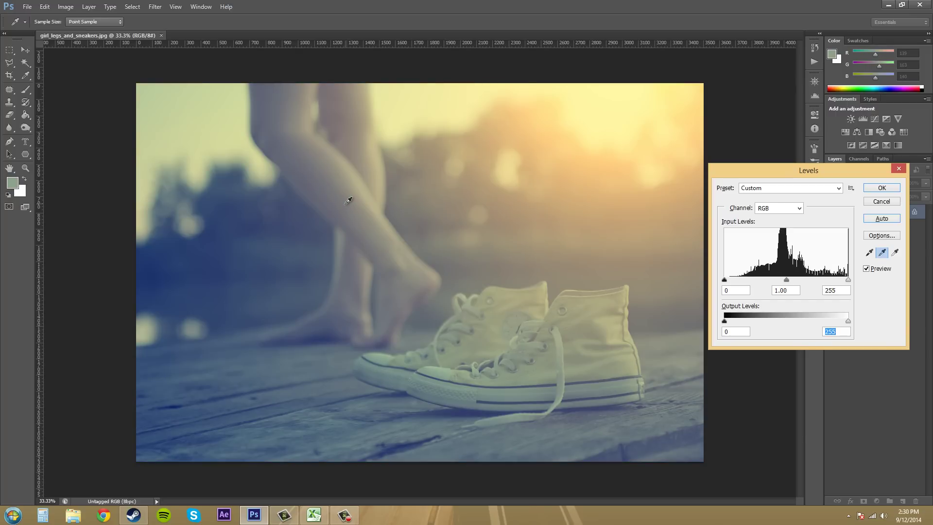
left_click(345, 204)
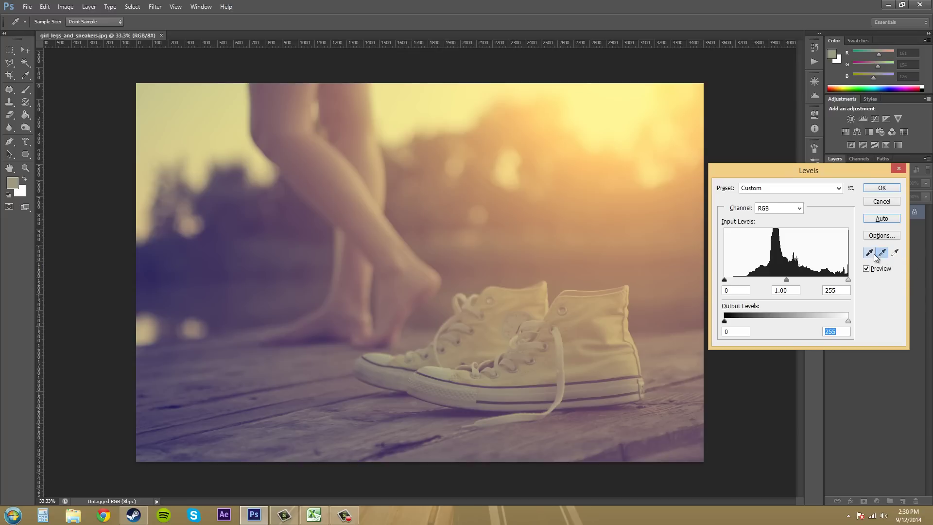
left_click(870, 253)
left_click(605, 379)
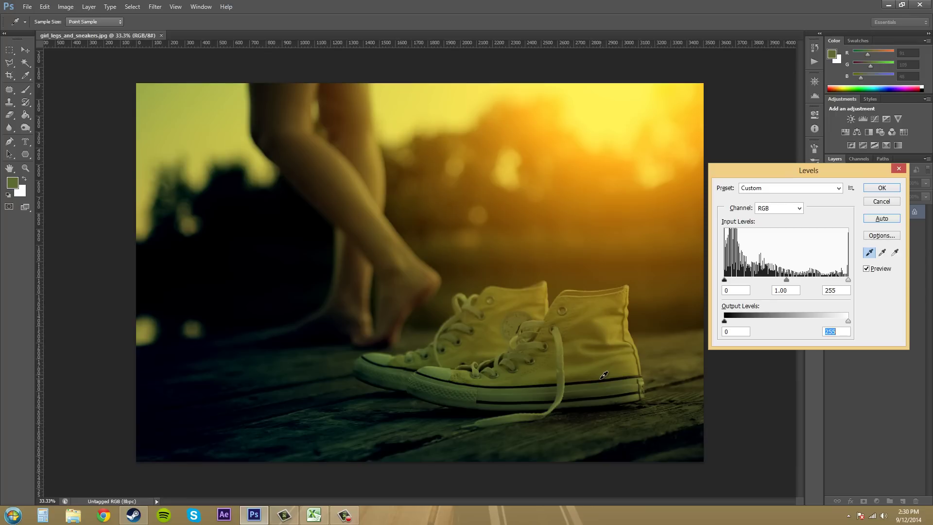
key("ctrl+z")
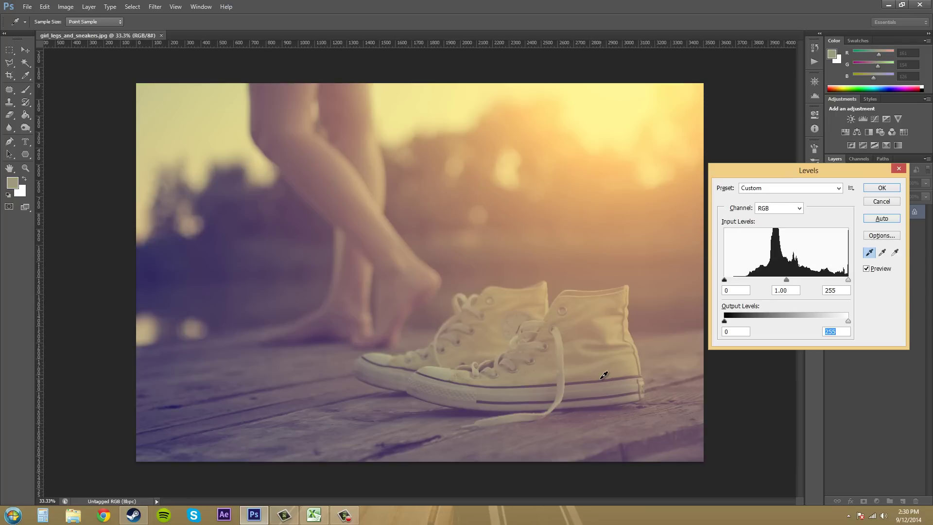